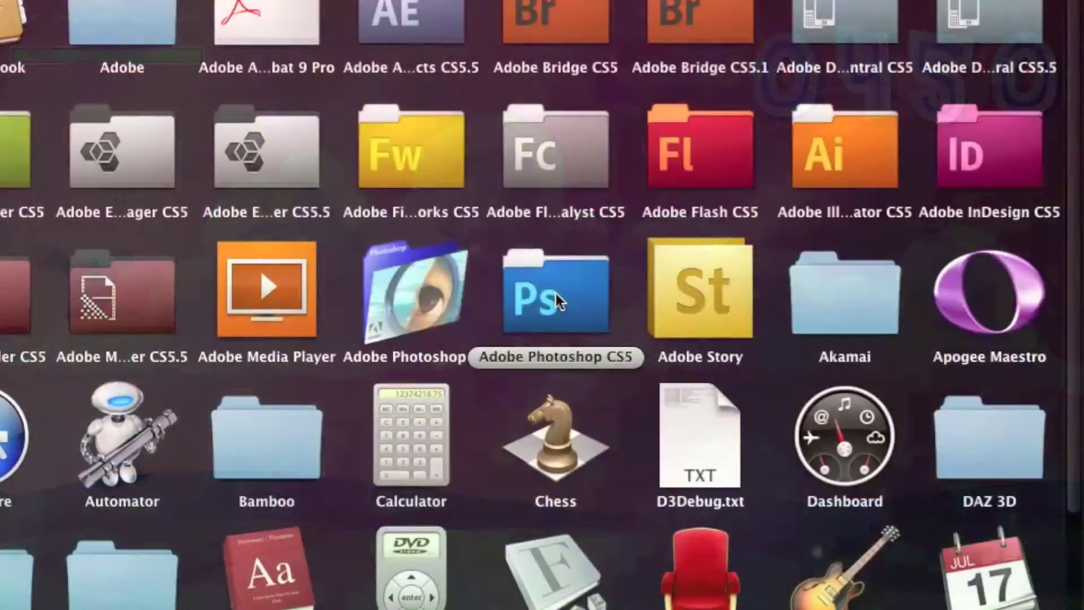
# - Open the Adobe Photoshop CS5 folder inside Applications
pyautogui.click(555, 295)
# - Launch Photoshop and confirm Crow1.psd's image size is 35 × 42 pixels
pyautogui.click(445, 434)
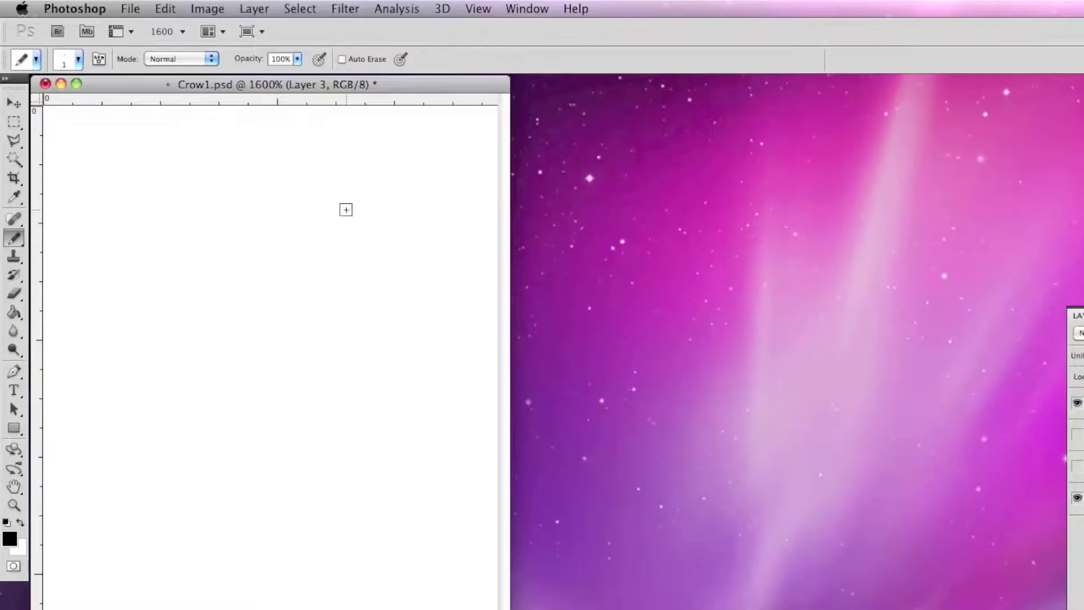
pyautogui.click(195, 7)
pyautogui.click(210, 151)
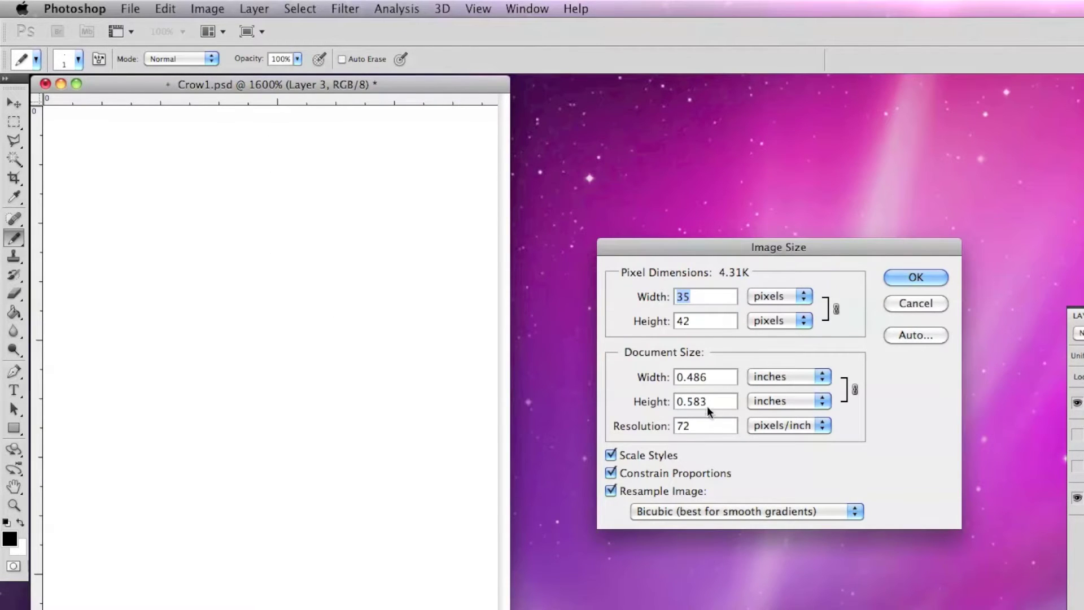
pyautogui.click(920, 275)
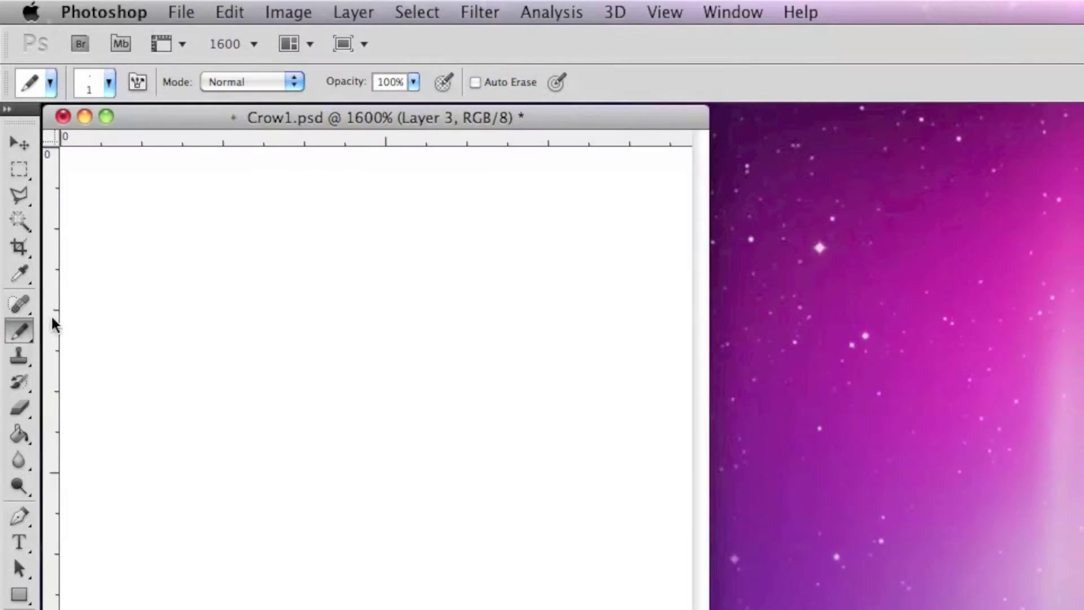
# - Set the Pencil to 1 px and draw a rectangle outline with a dot inside
pyautogui.click(14, 103)
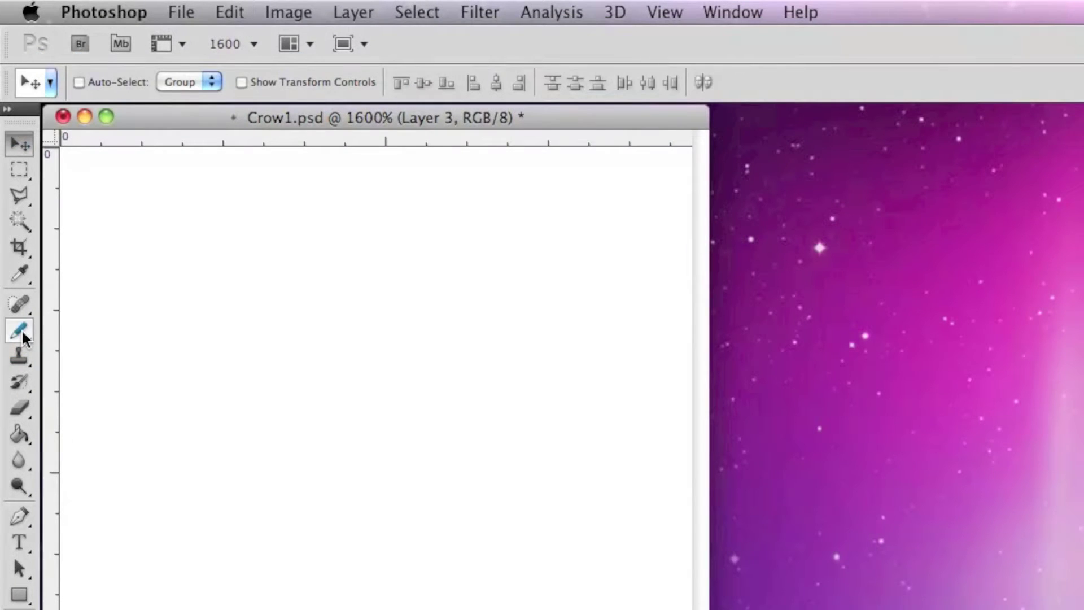
pyautogui.click(22, 334)
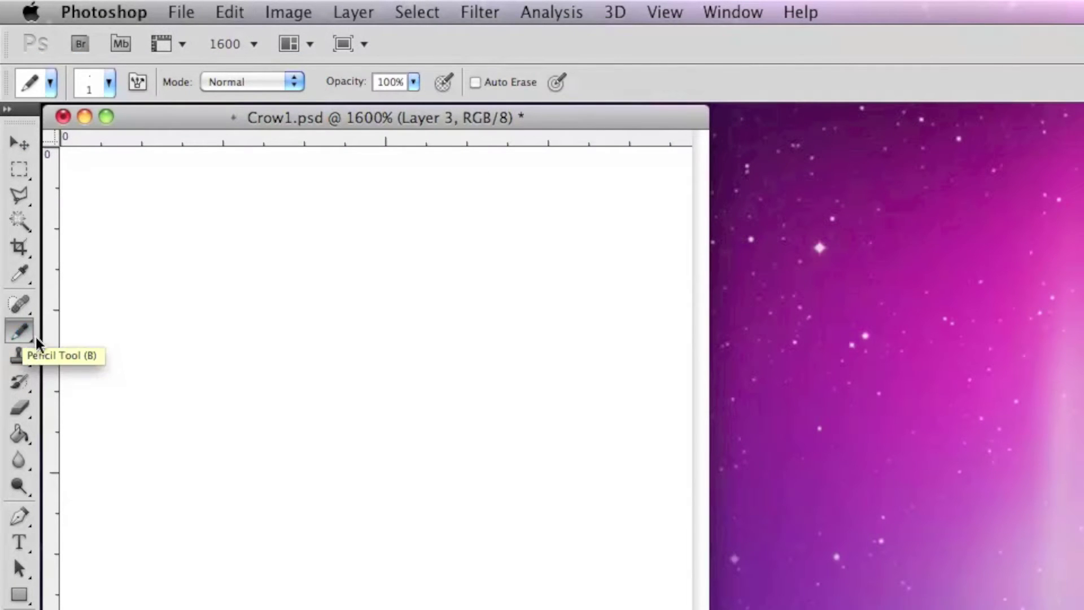
pyautogui.click(108, 83)
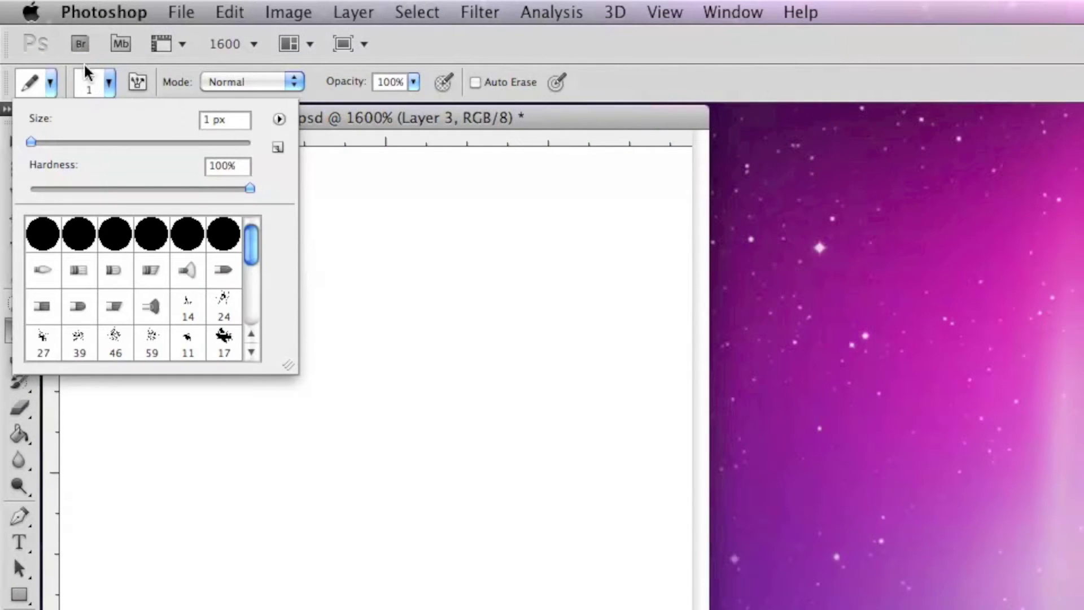
pyautogui.moveTo(31, 142)
pyautogui.mouseDown()
pyautogui.moveTo(87, 145)
pyautogui.moveTo(31, 141)
pyautogui.mouseUp()
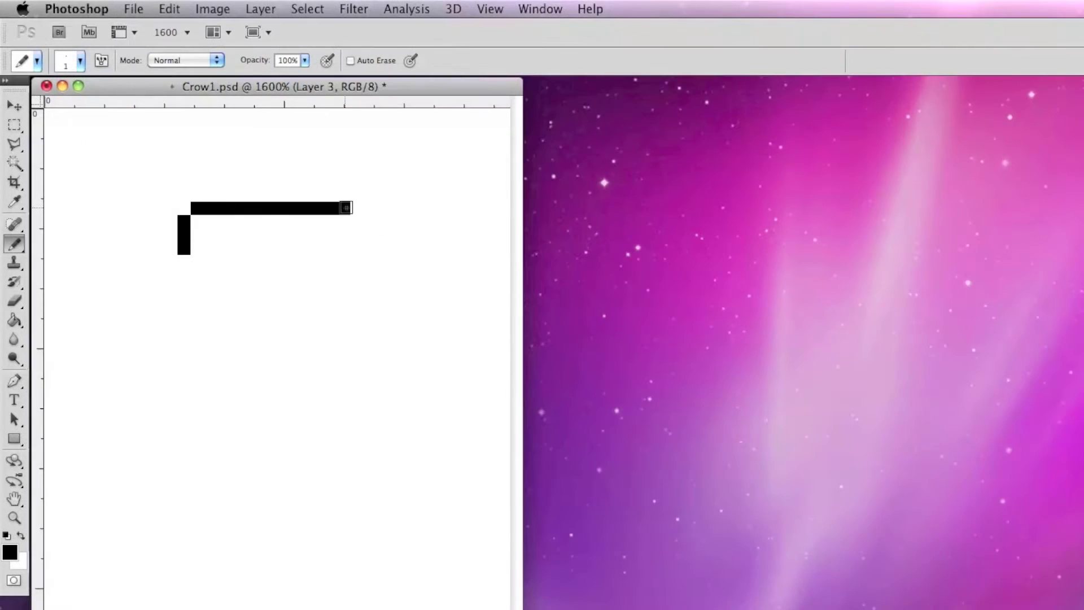
pyautogui.click(224, 248)
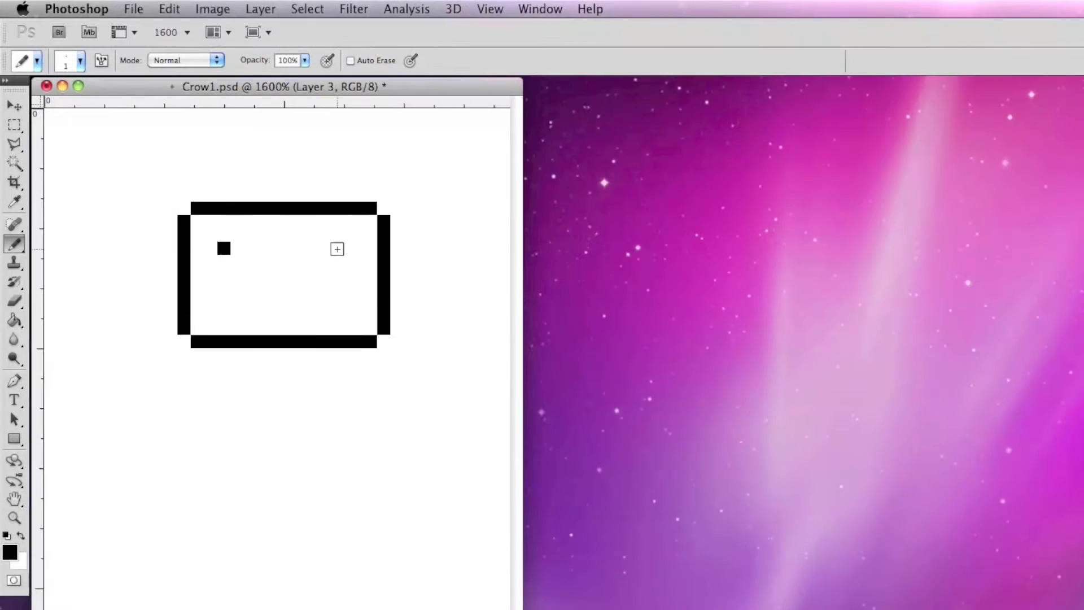
pyautogui.click(337, 249)
pyautogui.moveTo(304, 288); pyautogui.dragTo(262, 308)
# - Pencil black pixels for the crow's head, eyes, body edges, legs and feet
pyautogui.moveTo(284, 181); pyautogui.dragTo(284, 203)
pyautogui.moveTo(261, 353); pyautogui.dragTo(271, 442)
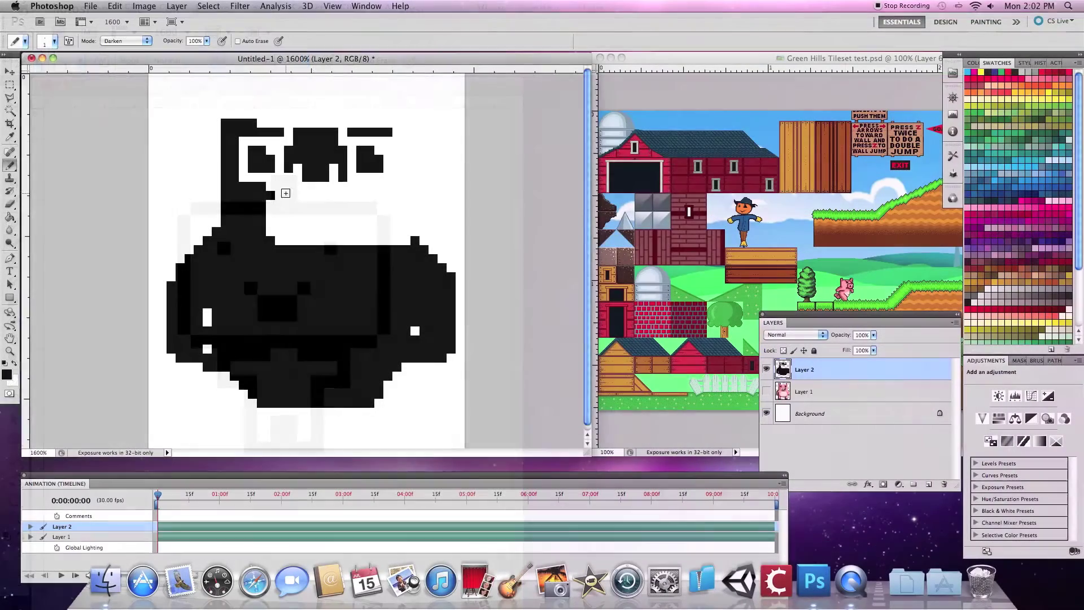
pyautogui.moveTo(423, 231); pyautogui.dragTo(381, 191)
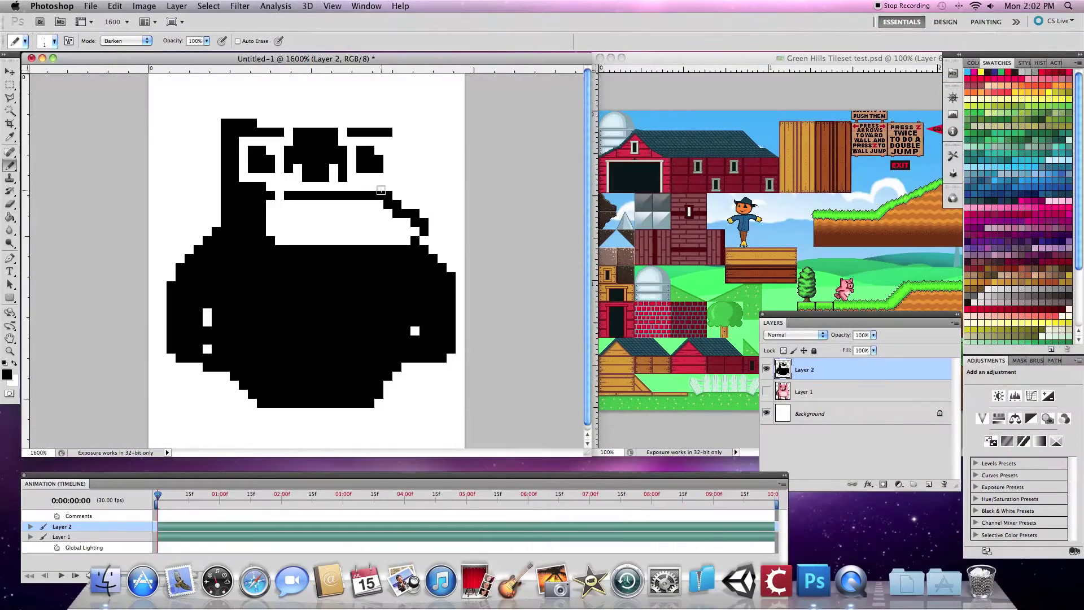
pyautogui.press('x')
pyautogui.moveTo(243, 101); pyautogui.dragTo(370, 100)
pyautogui.moveTo(271, 192)
pyautogui.mouseDown()
pyautogui.moveTo(389, 192)
pyautogui.moveTo(218, 170)
pyautogui.mouseUp()
pyautogui.moveTo(265, 129)
pyautogui.mouseDown()
pyautogui.moveTo(333, 169)
pyautogui.moveTo(389, 119)
pyautogui.mouseUp()
pyautogui.moveTo(248, 93); pyautogui.dragTo(367, 93)
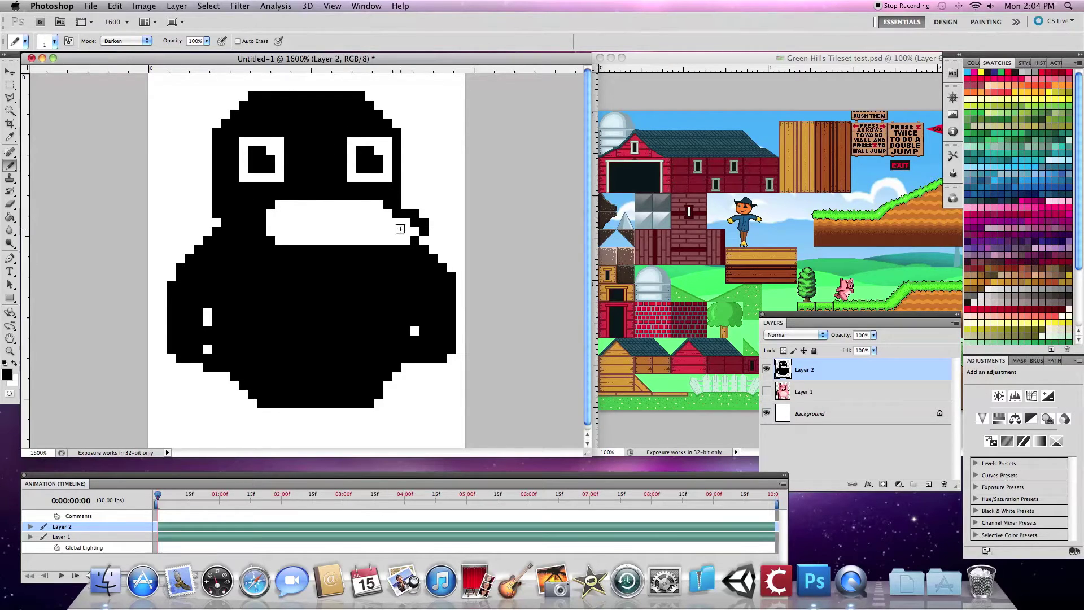
pyautogui.moveTo(162, 301); pyautogui.dragTo(162, 333)
pyautogui.click(193, 366)
pyautogui.click(428, 365)
pyautogui.moveTo(252, 402); pyautogui.dragTo(249, 428)
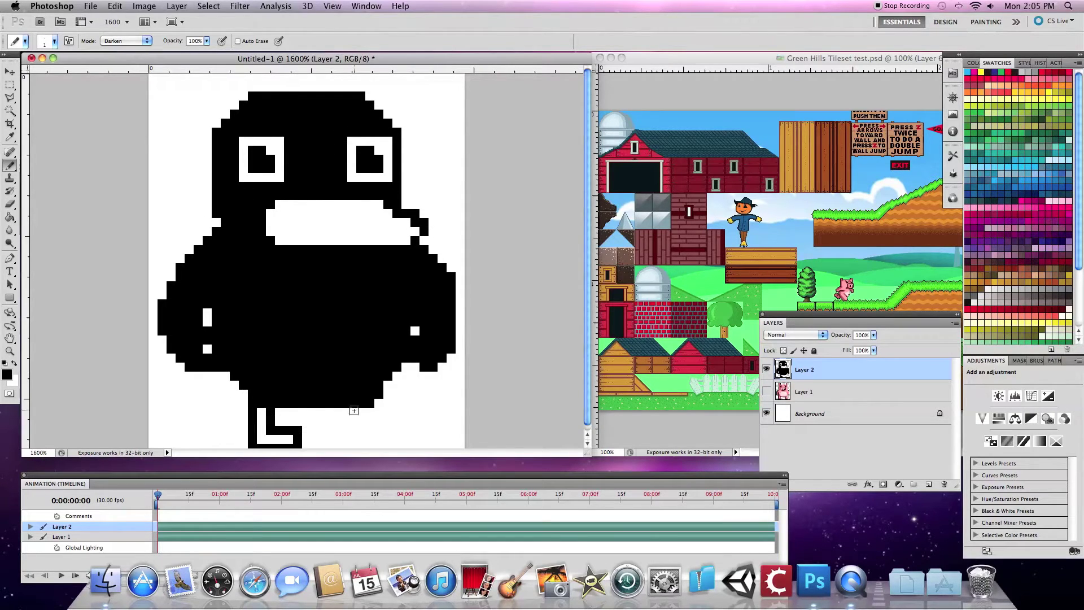
pyautogui.moveTo(353, 410); pyautogui.dragTo(390, 447)
# - Set the pencil mode to Normal and add white highlights around the body and feet
pyautogui.click(125, 41)
pyautogui.click(126, 14)
pyautogui.press('x')
pyautogui.moveTo(207, 311); pyautogui.dragTo(209, 366)
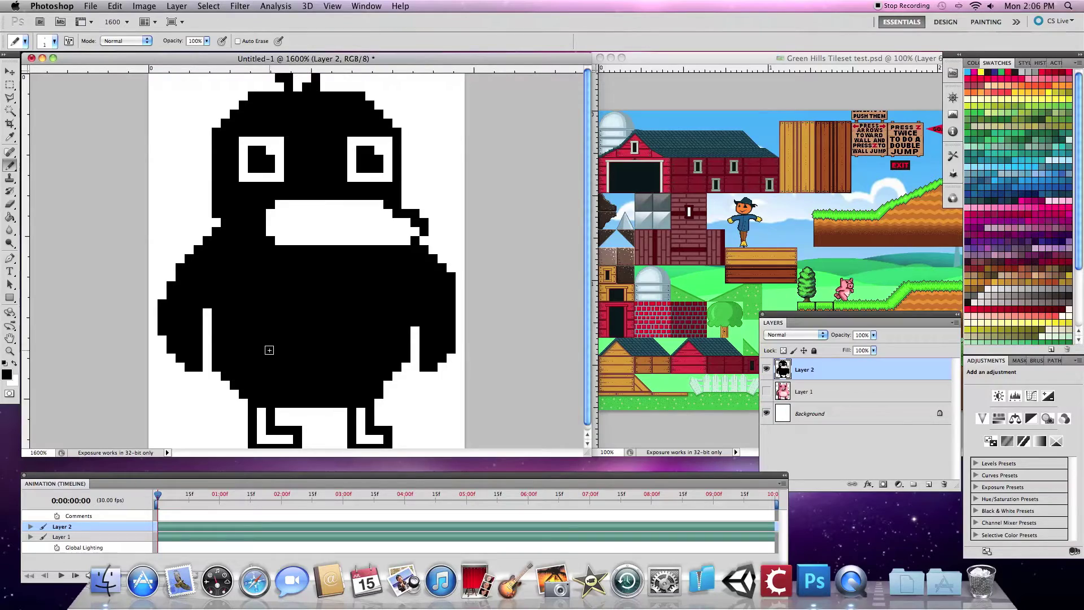
pyautogui.moveTo(393, 247); pyautogui.dragTo(288, 247)
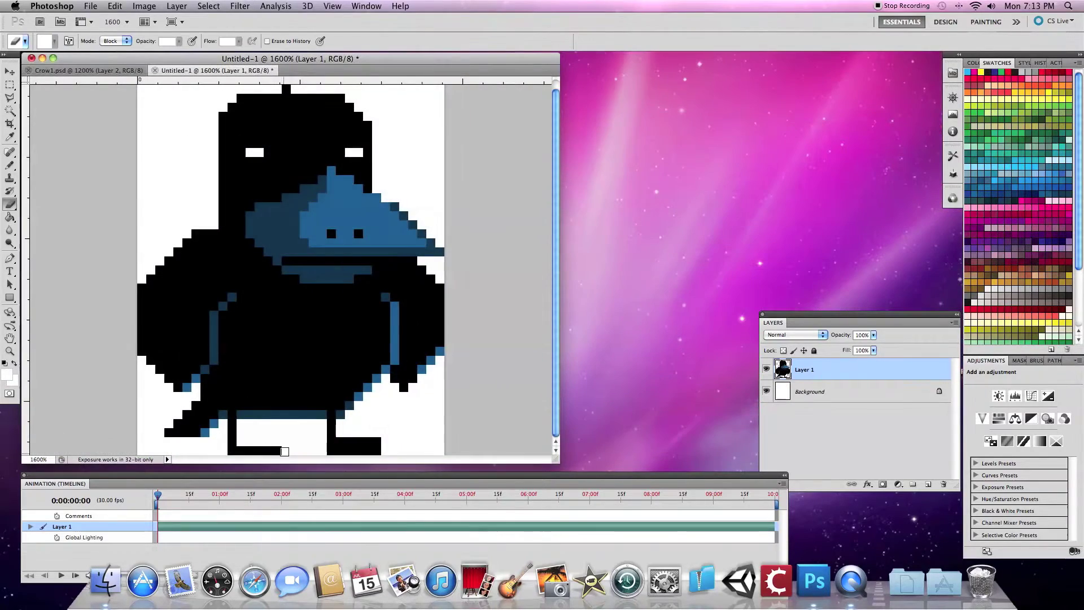
pyautogui.moveTo(338, 440); pyautogui.dragTo(373, 446)
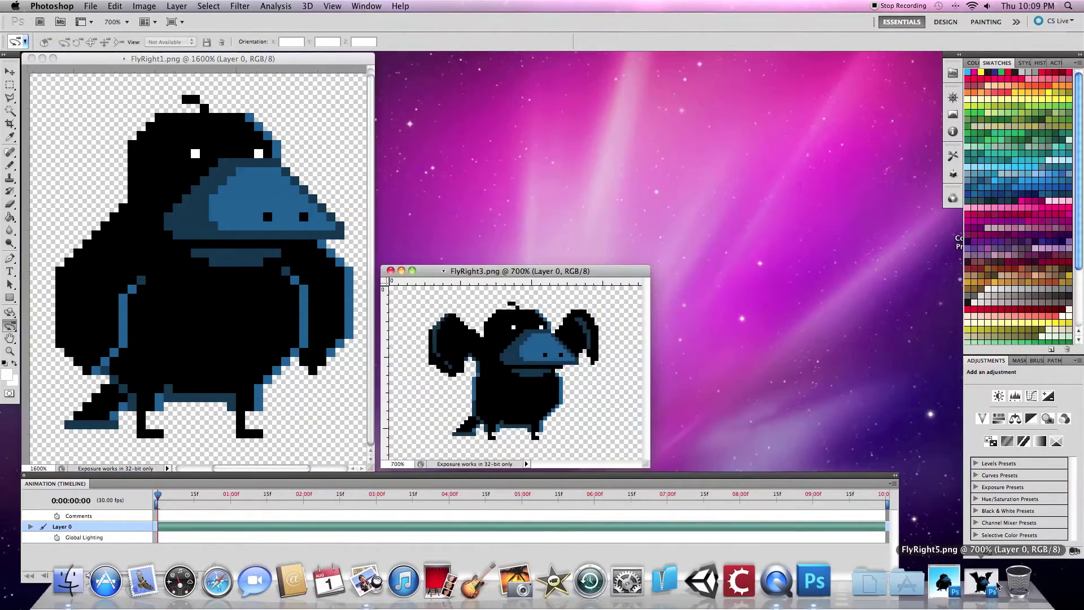
# - Bring up the Crow animation document, play its six-frame flying cycle and zoom to 800%
pyautogui.click(981, 582)
pyautogui.click(962, 581)
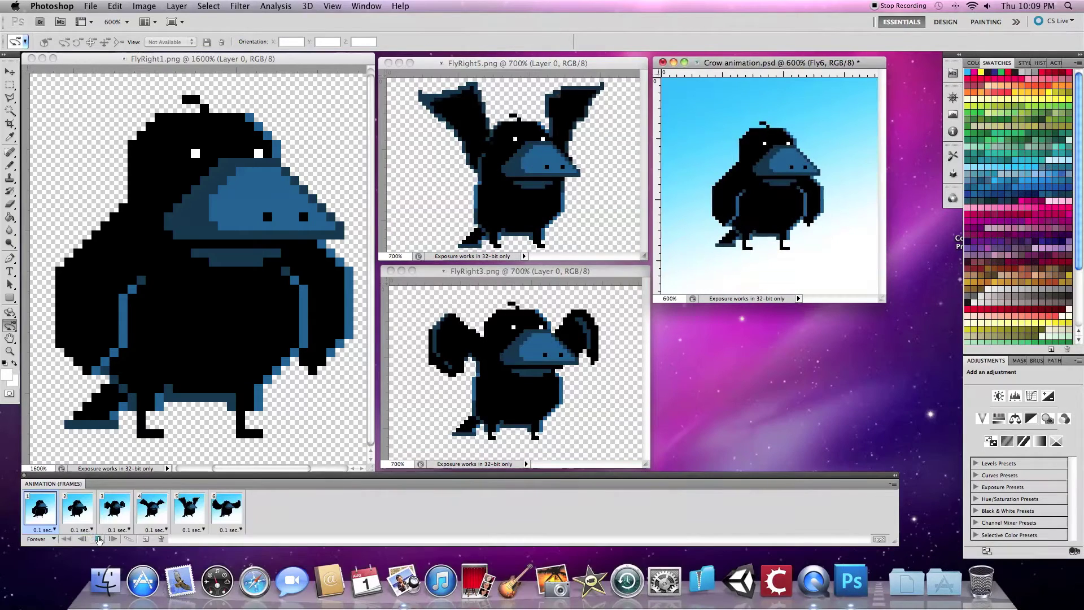
pyautogui.click(99, 539)
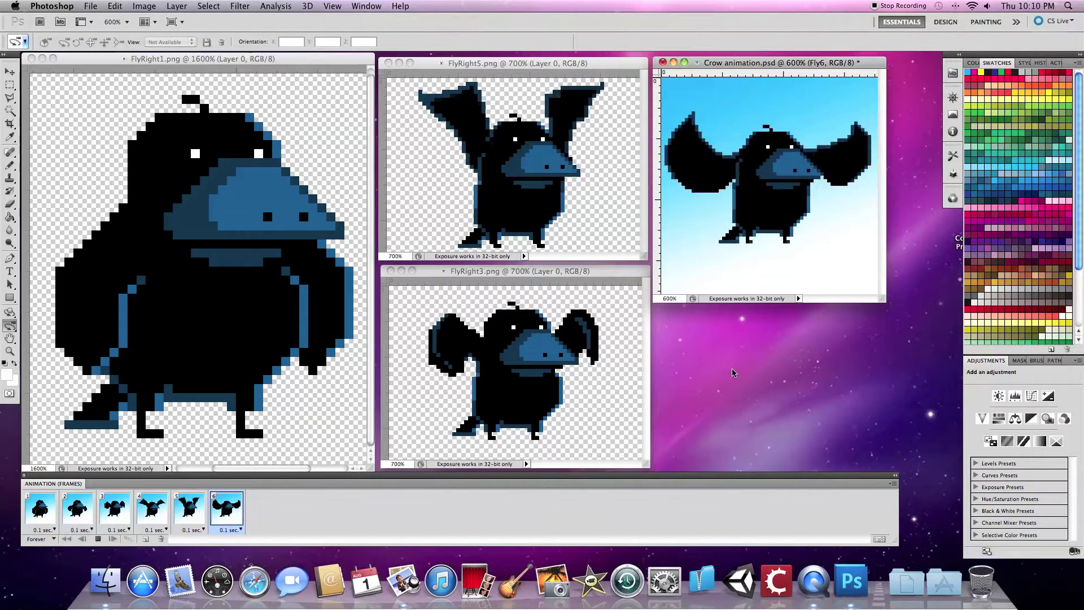
pyautogui.press('super+equal')
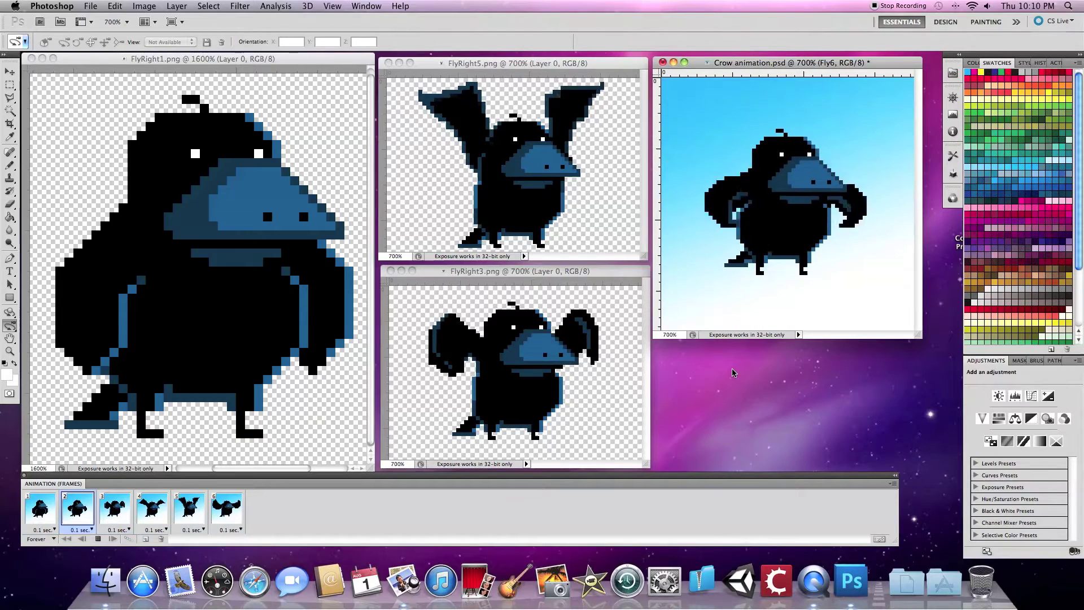
pyautogui.press('super+equal')
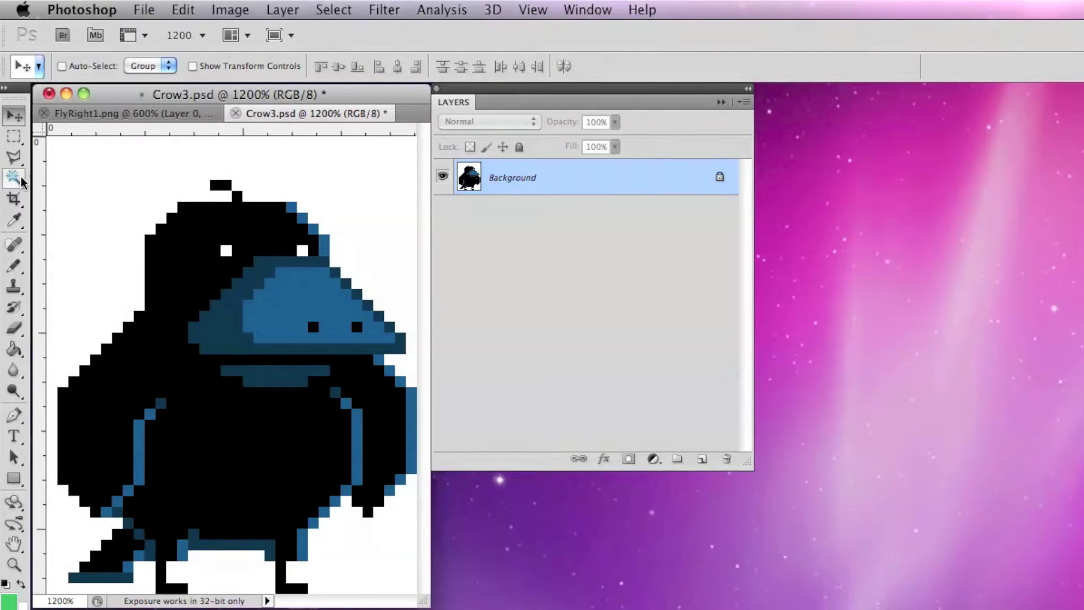
pyautogui.click(22, 182)
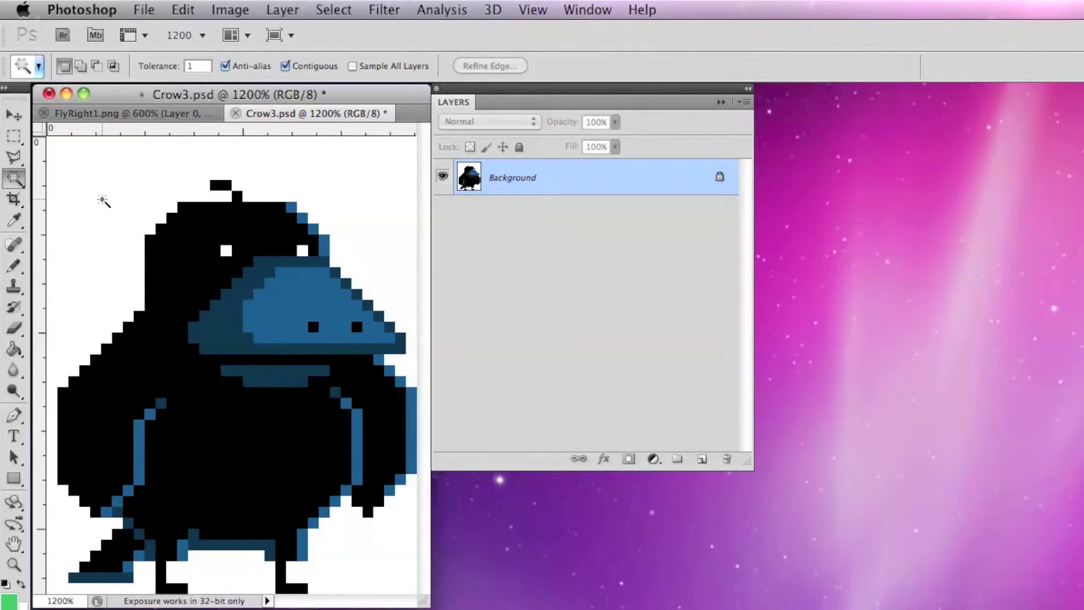
# - Select the white background and leg gap, then invert the selection to isolate the crow
pyautogui.click(102, 201)
pyautogui.press('shift')
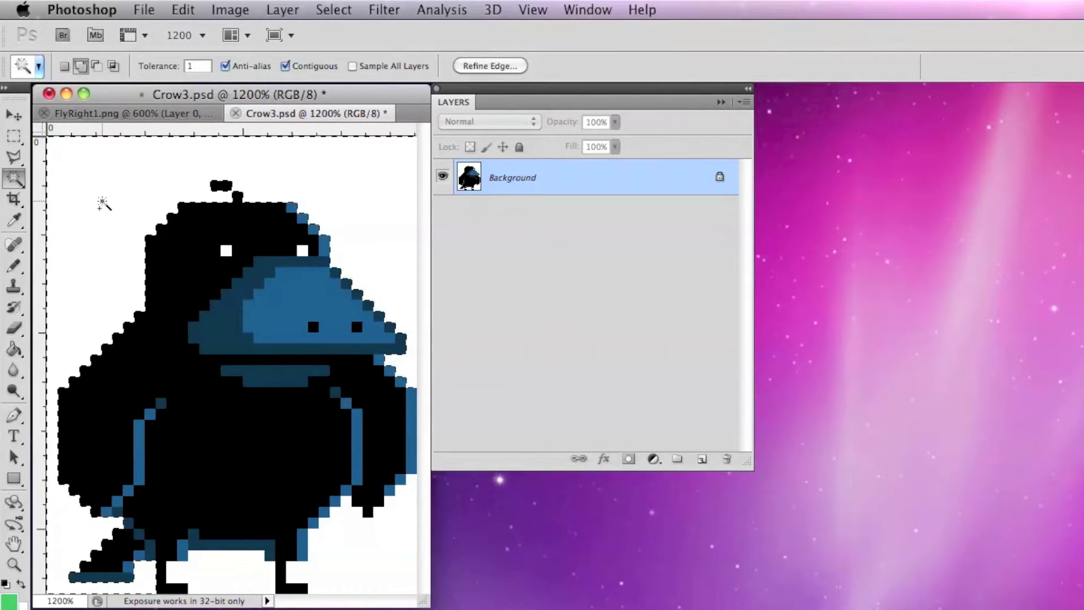
pyautogui.keyDown('shift'); pyautogui.click(213, 570); pyautogui.keyUp('shift')
pyautogui.click(334, 8)
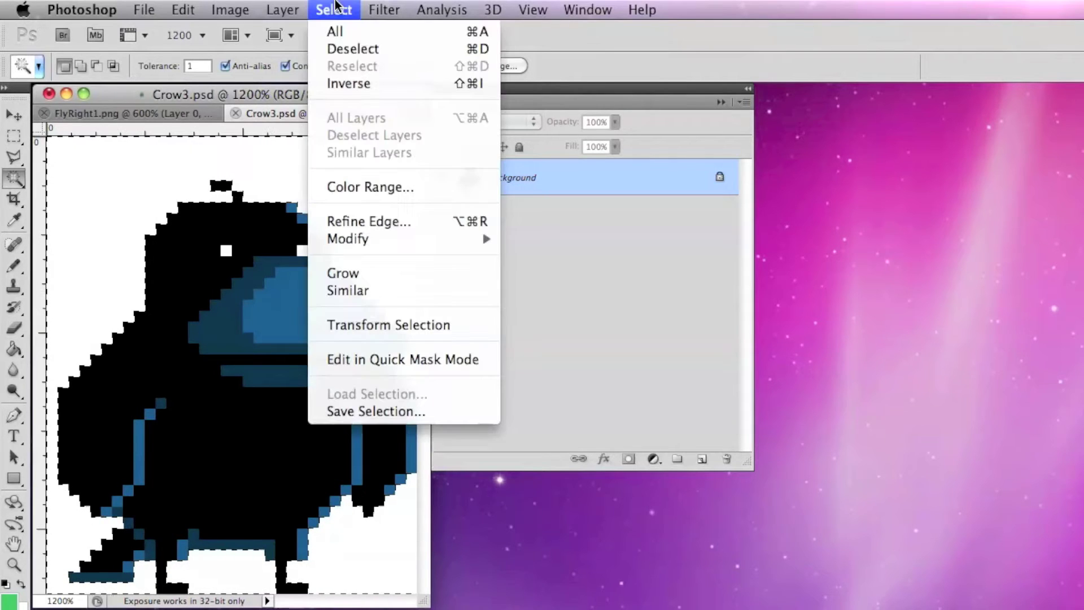
pyautogui.click(347, 84)
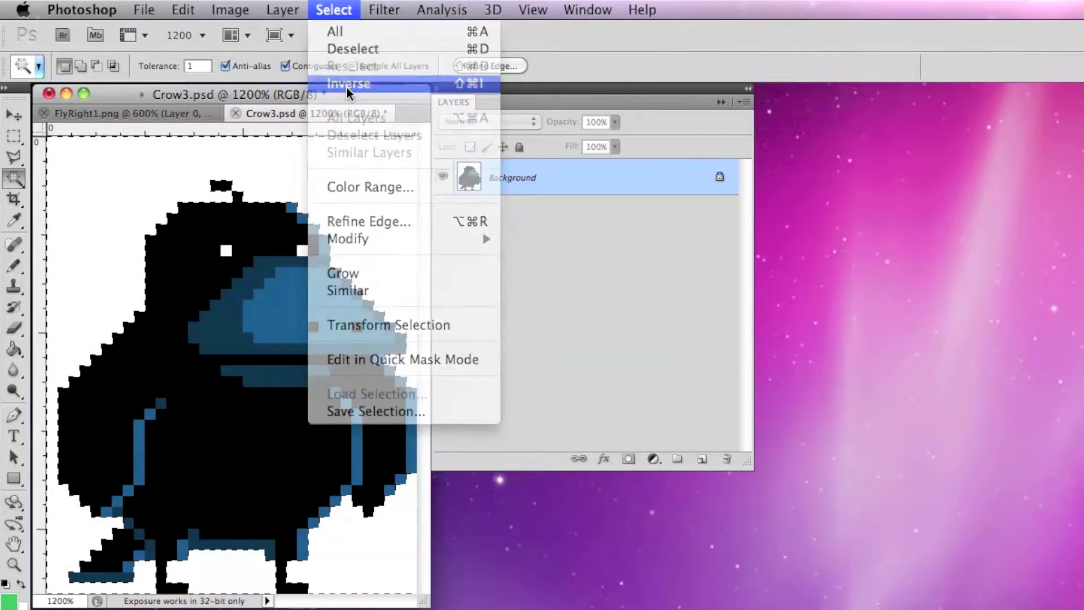
# - Copy the crow, paste it into Crow3.psd as Layer 1 and hide the Background
pyautogui.click(183, 9)
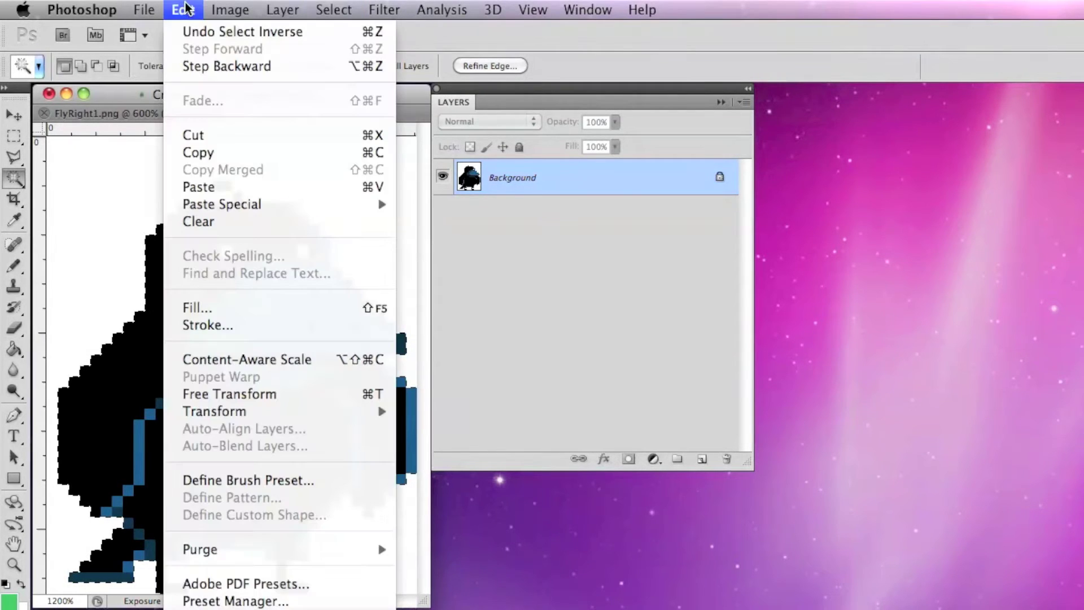
pyautogui.click(202, 153)
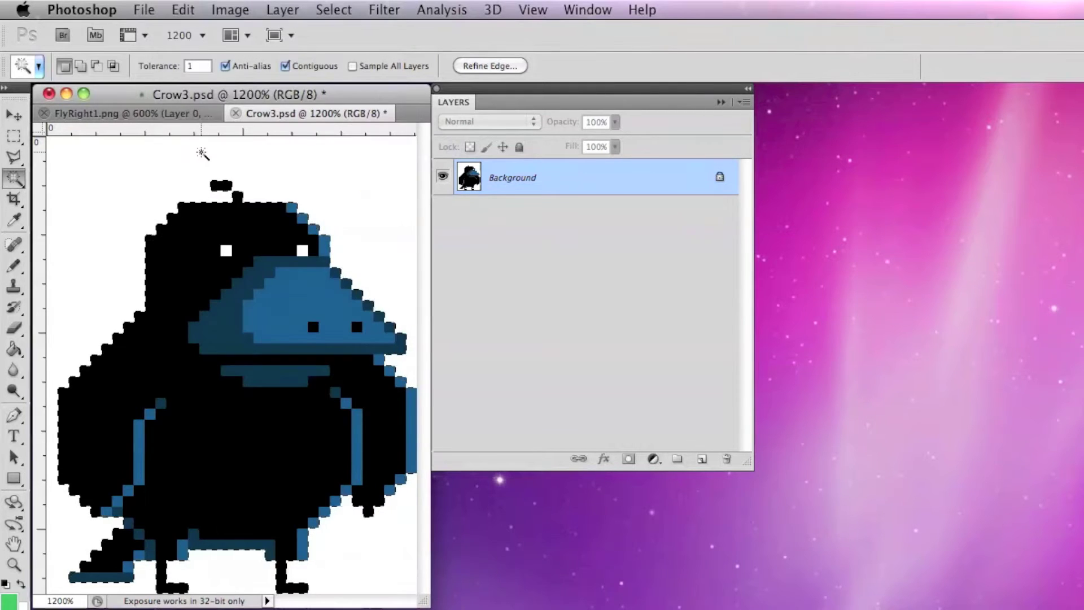
pyautogui.click(192, 7)
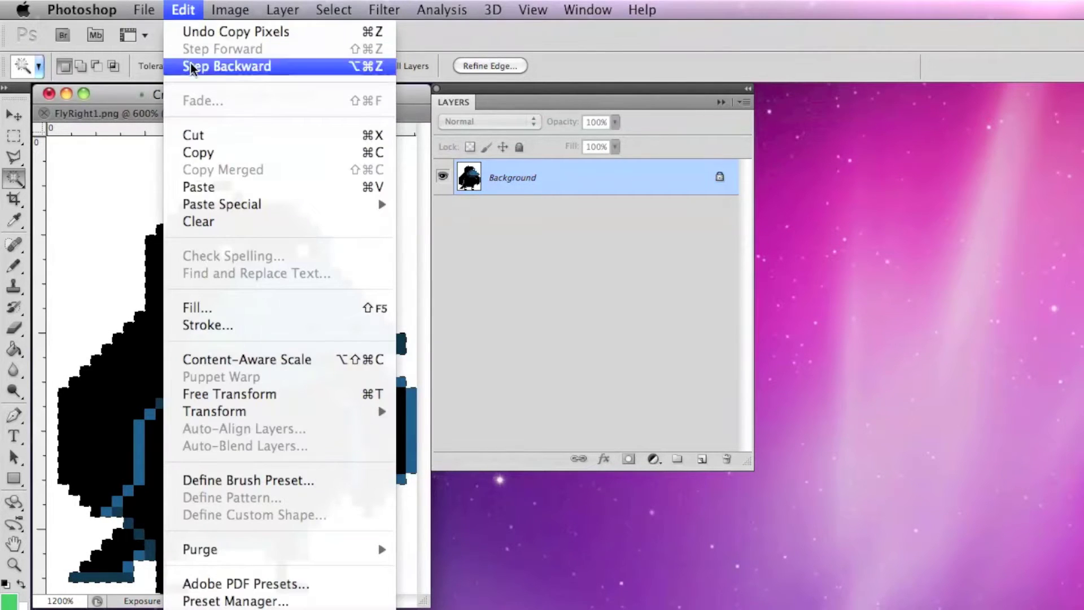
pyautogui.click(203, 189)
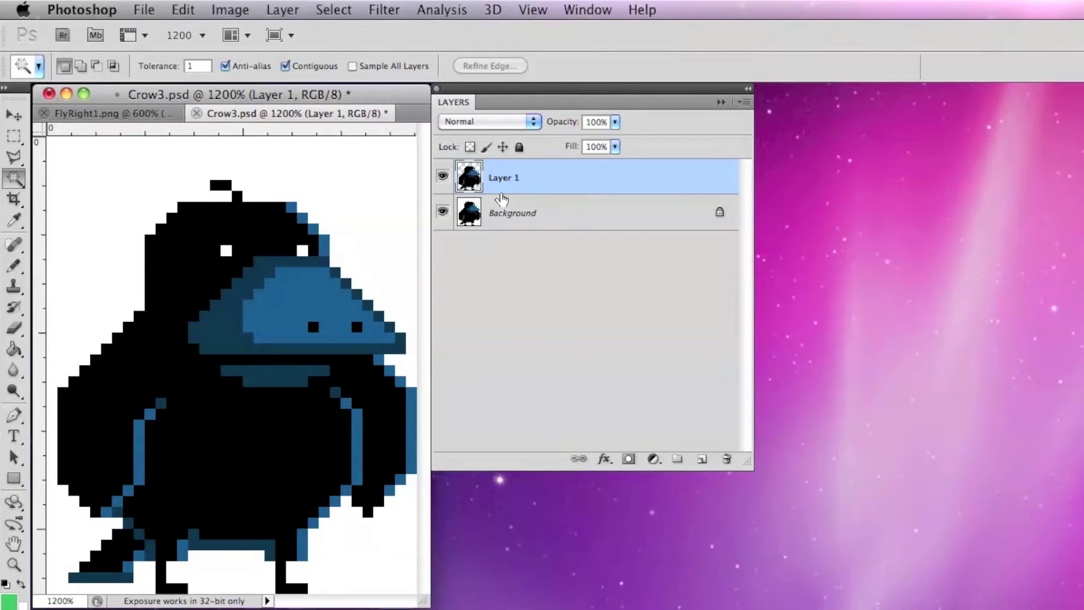
pyautogui.click(442, 212)
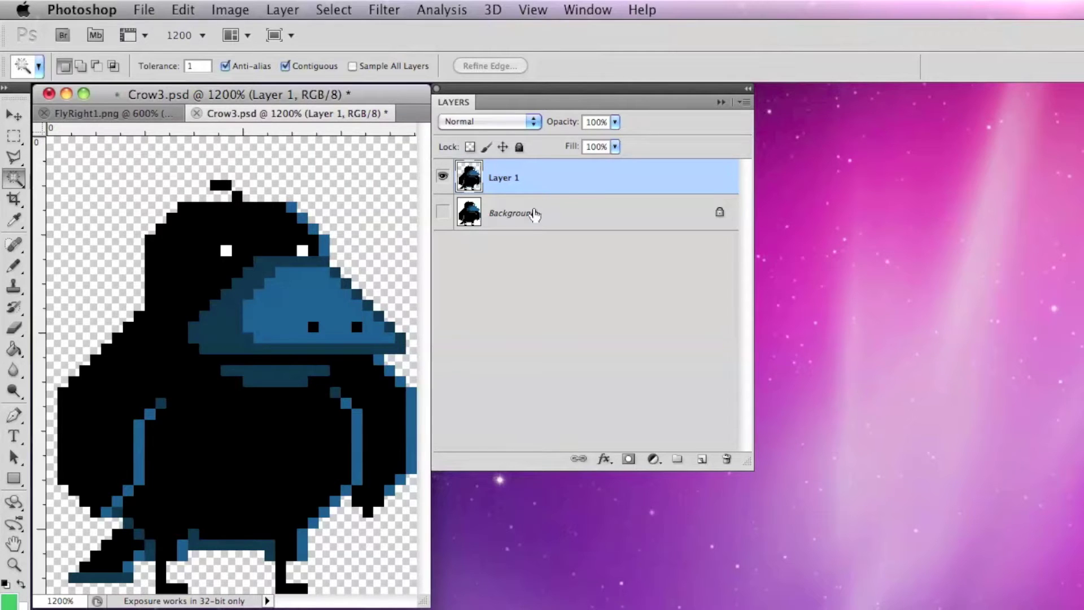
pyautogui.click(535, 214)
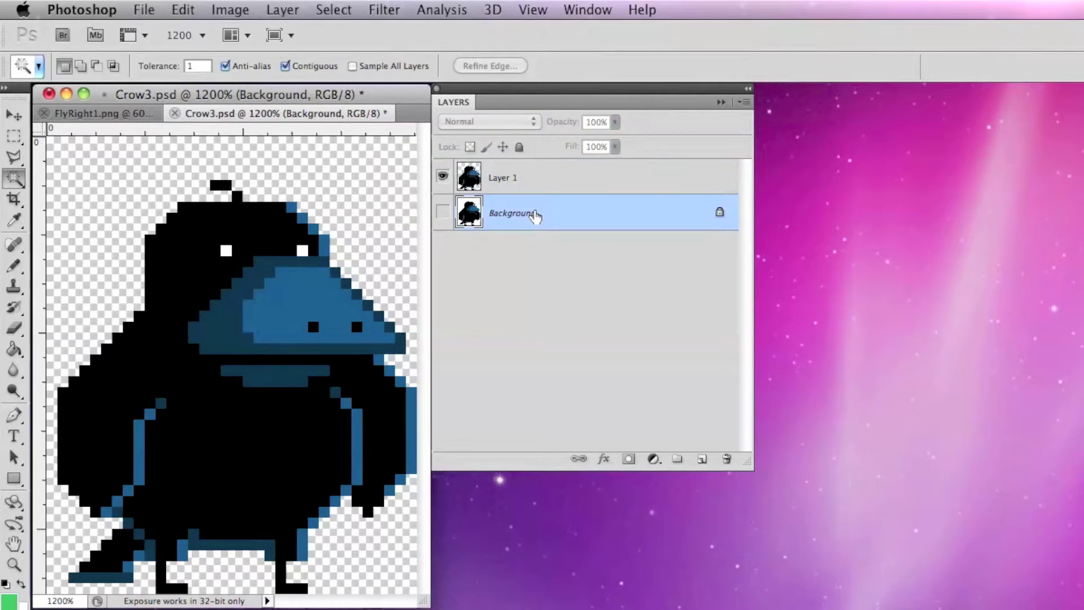
# - Fill a new Layer 2 with green, then delete the extra layers leaving only Layer 1
pyautogui.click(744, 103)
pyautogui.click(780, 113)
pyautogui.click(1045, 395)
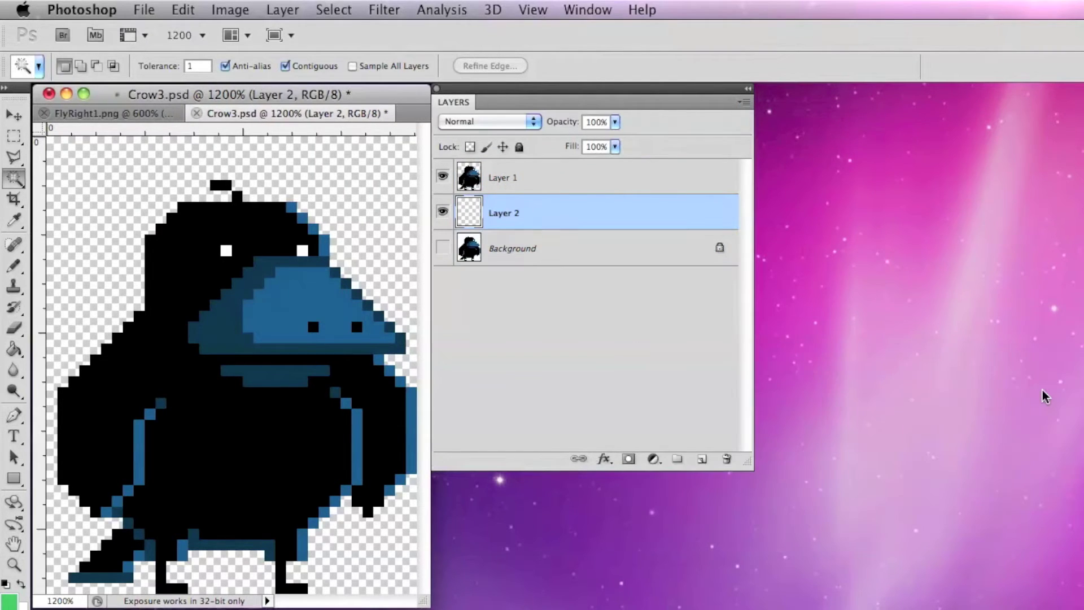
pyautogui.click(334, 9)
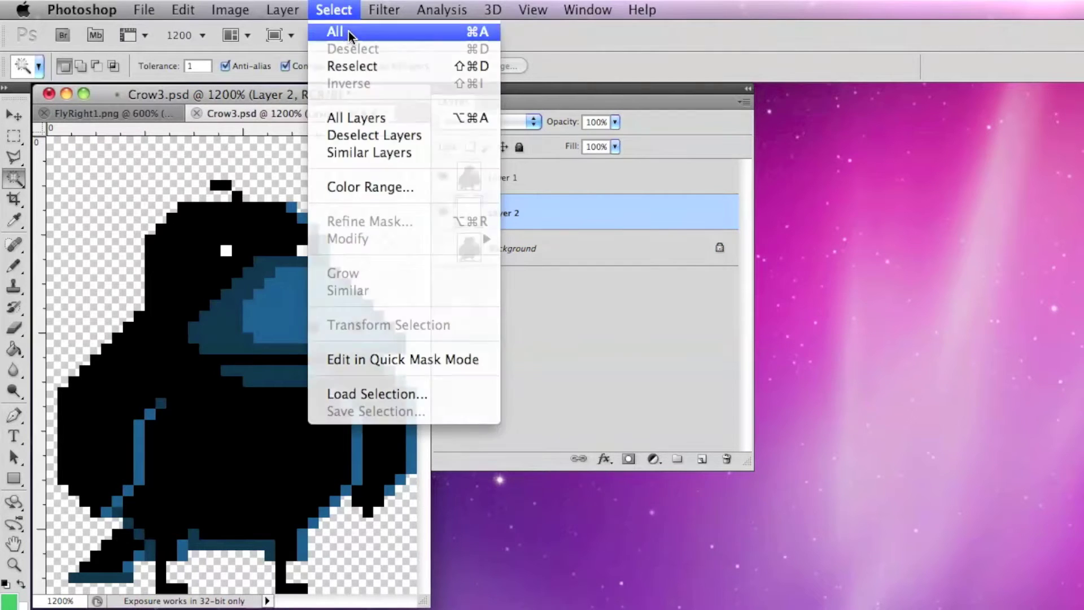
pyautogui.click(344, 33)
pyautogui.click(181, 10)
pyautogui.click(194, 307)
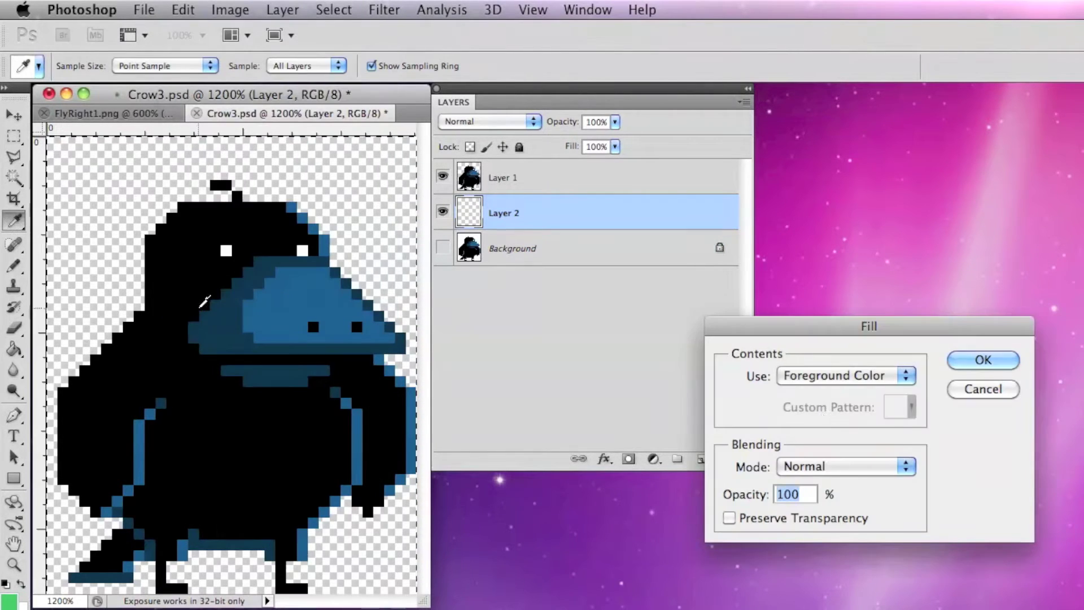
pyautogui.click(969, 360)
pyautogui.press('w')
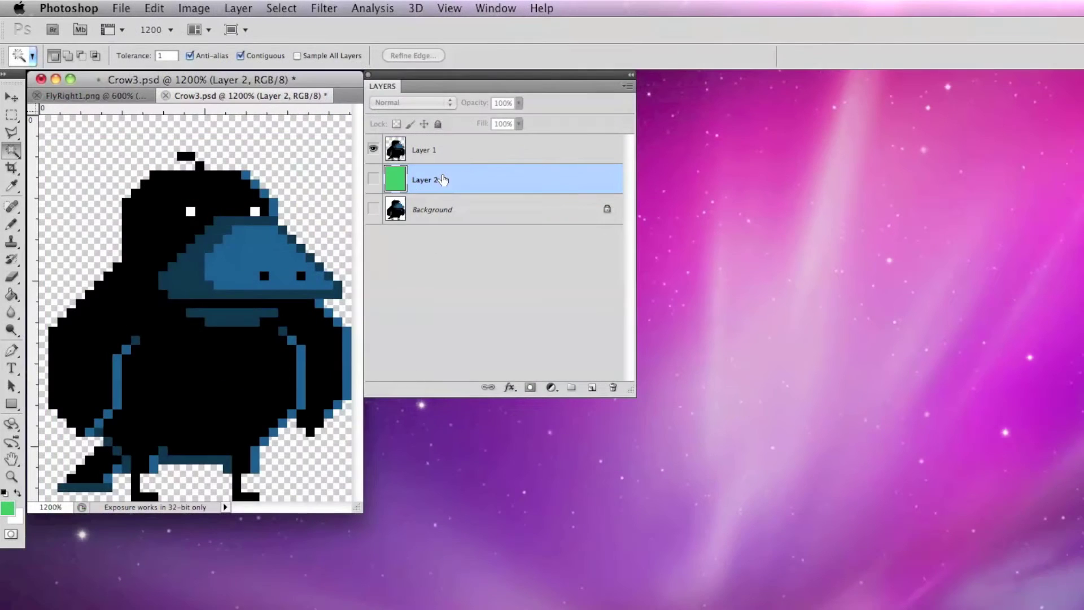
pyautogui.press('Delete')
pyautogui.press('Delete')
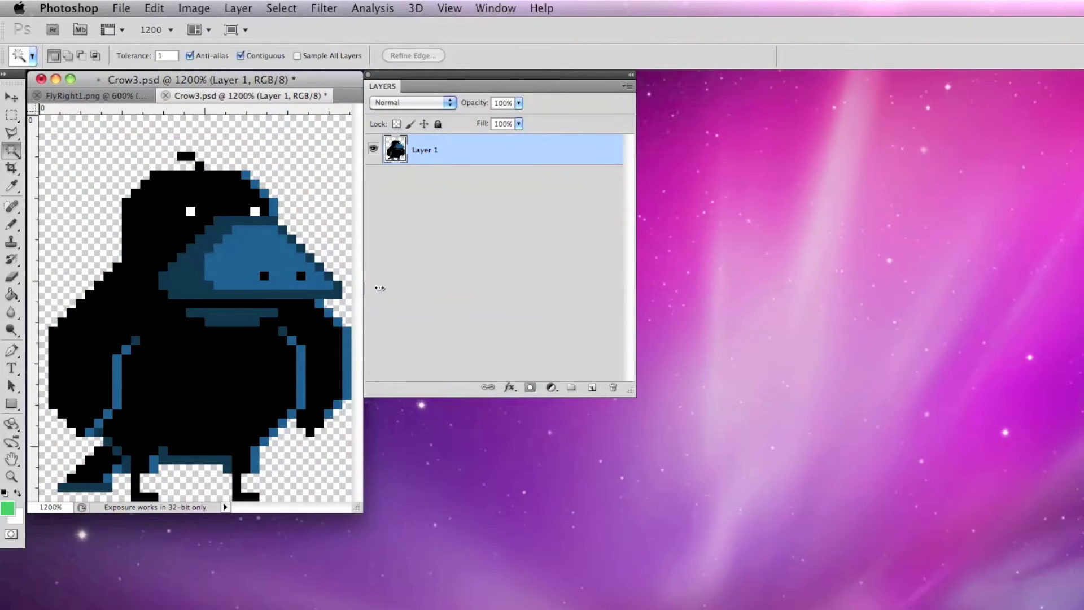
# - Save the crow as Crow3.png in the Video Games folder with Interlace None
pyautogui.click(121, 8)
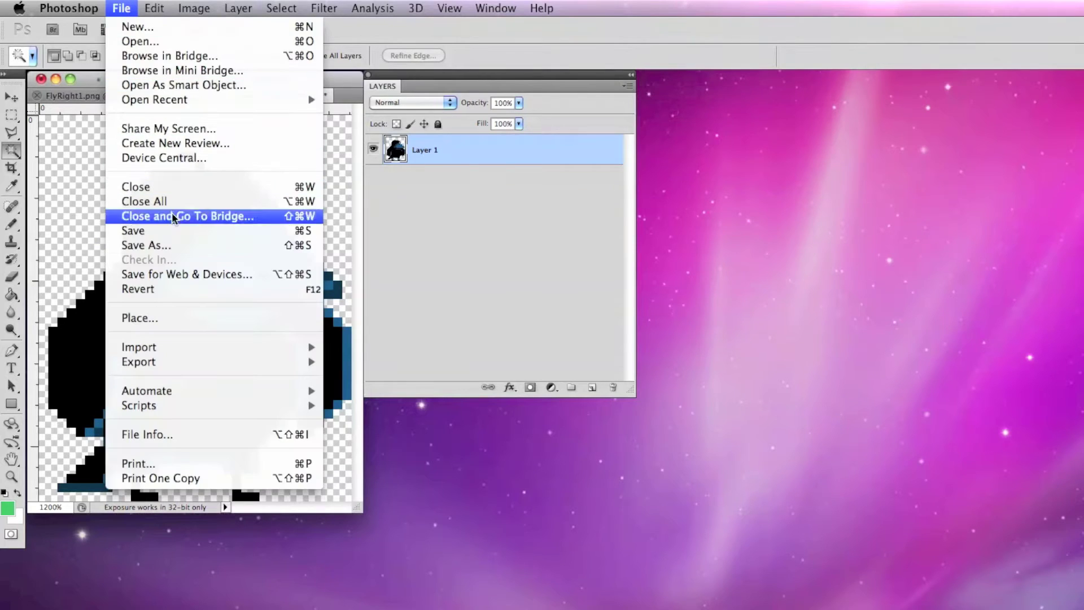
pyautogui.click(175, 208)
pyautogui.click(885, 317)
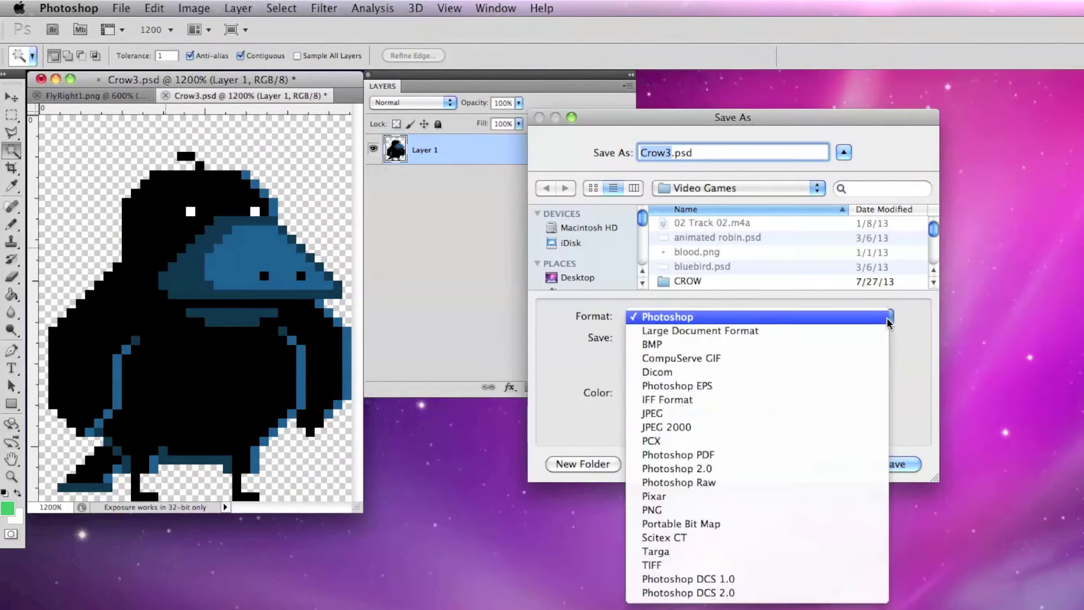
pyautogui.click(679, 511)
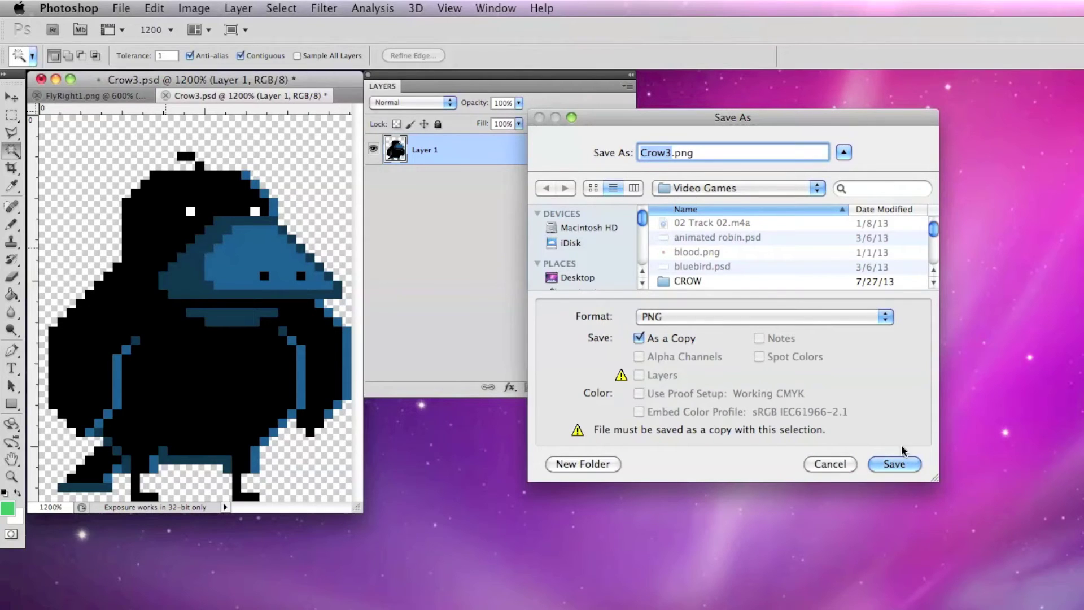
pyautogui.click(893, 462)
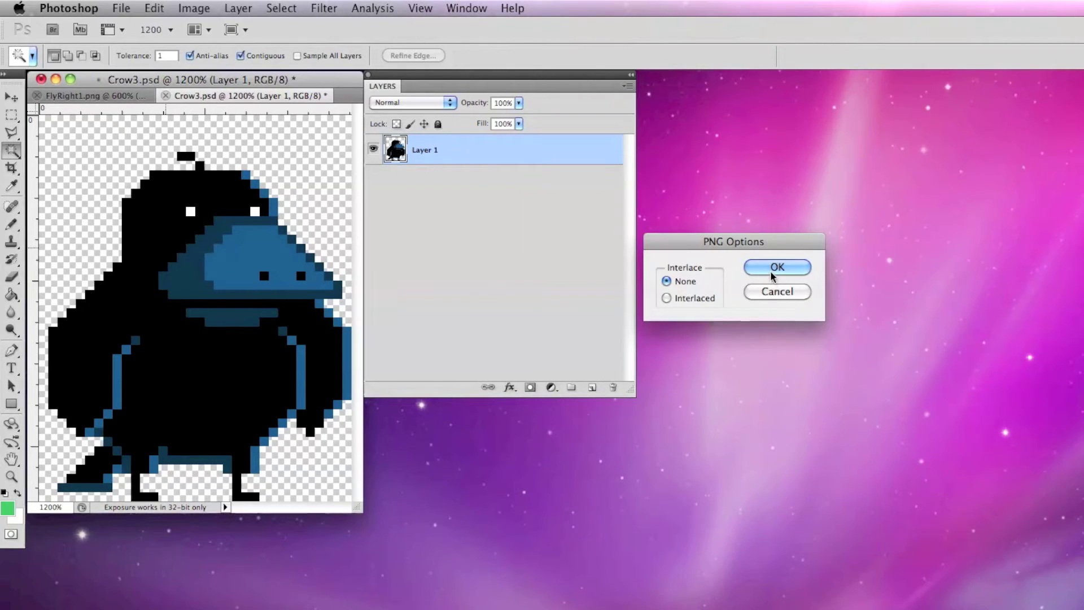
pyautogui.click(771, 271)
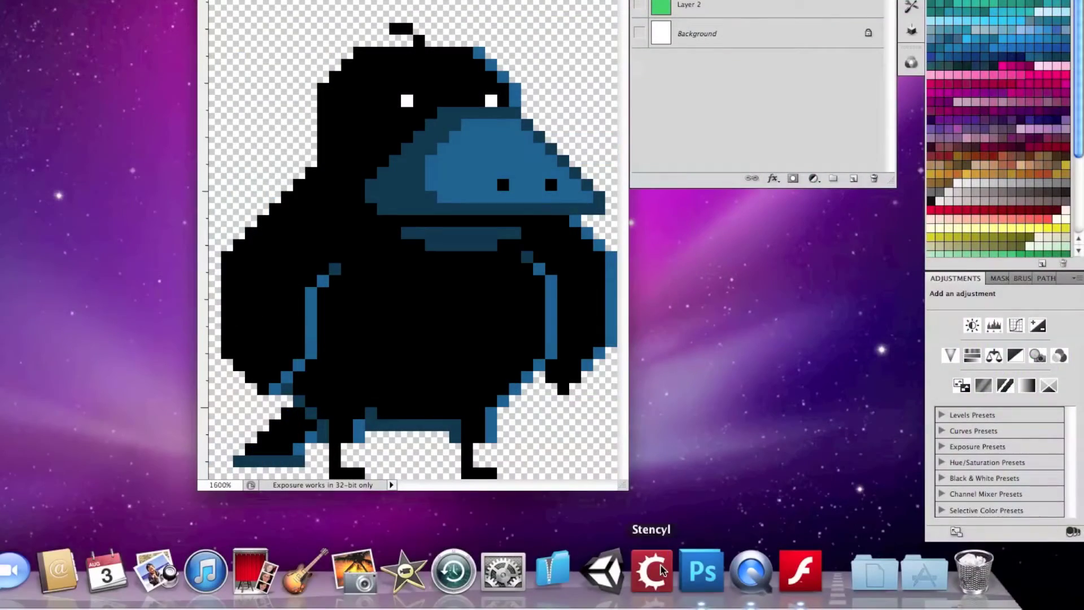
# - Create a Jump and Run game named 'Stencyl Art Tutorial' and open its Level 01 scene
pyautogui.click(657, 570)
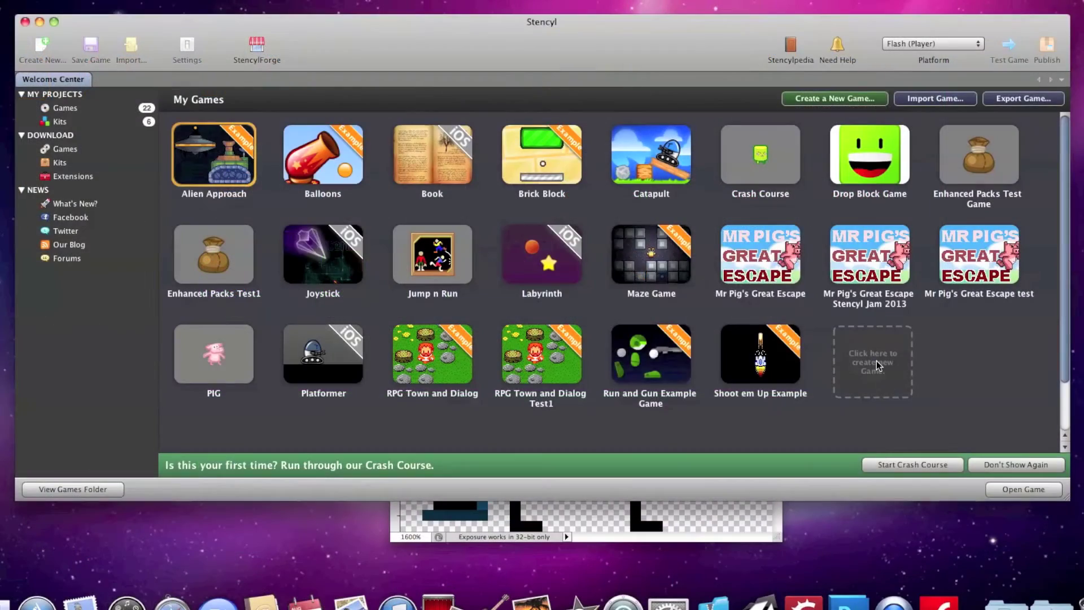
pyautogui.click(876, 360)
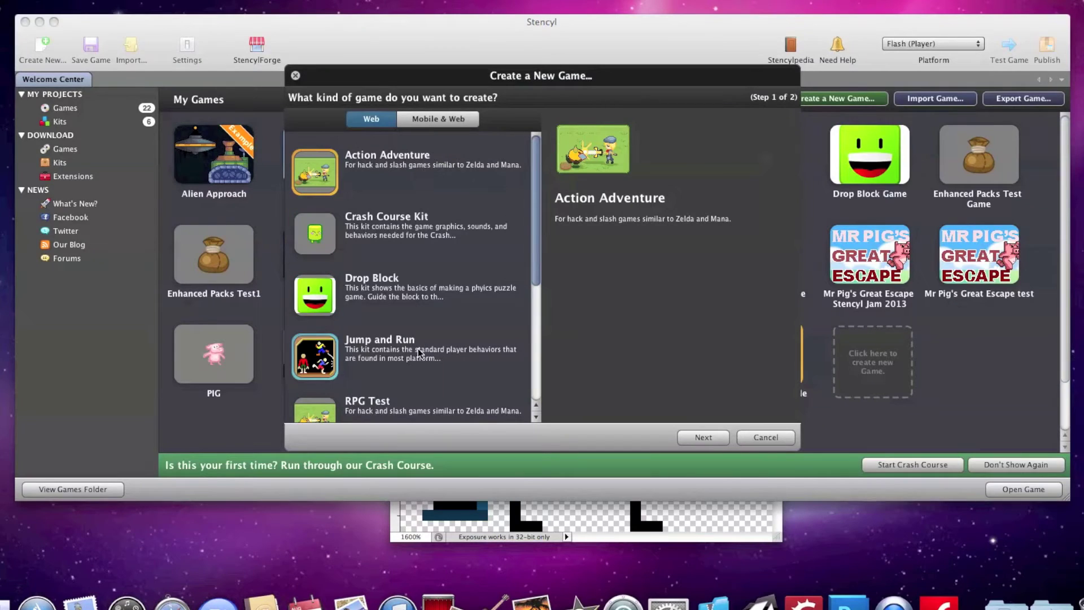
pyautogui.click(409, 353)
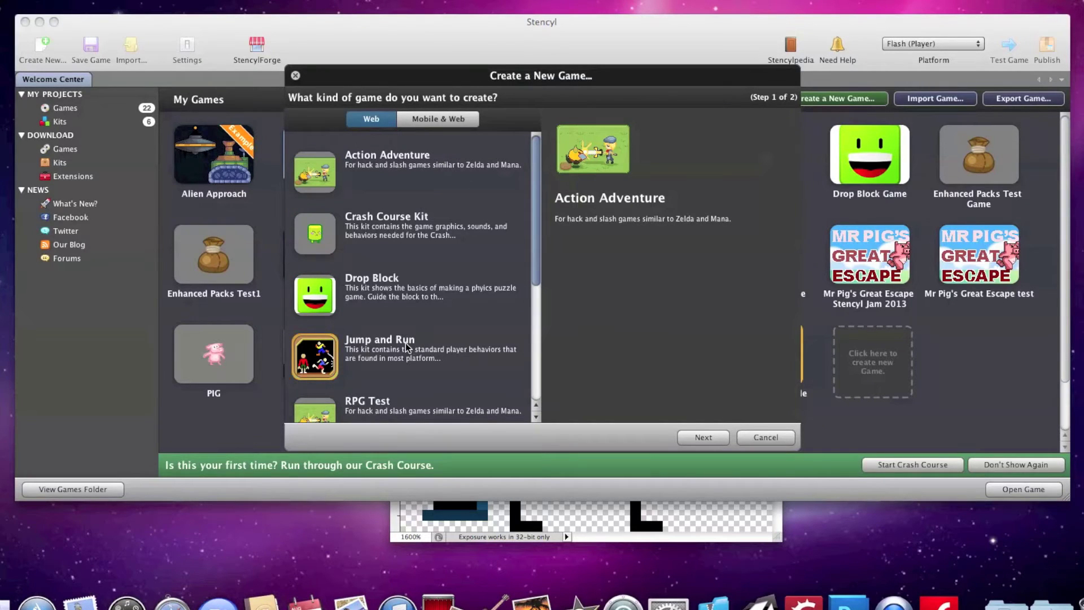
pyautogui.click(713, 437)
pyautogui.write('Stencyl')
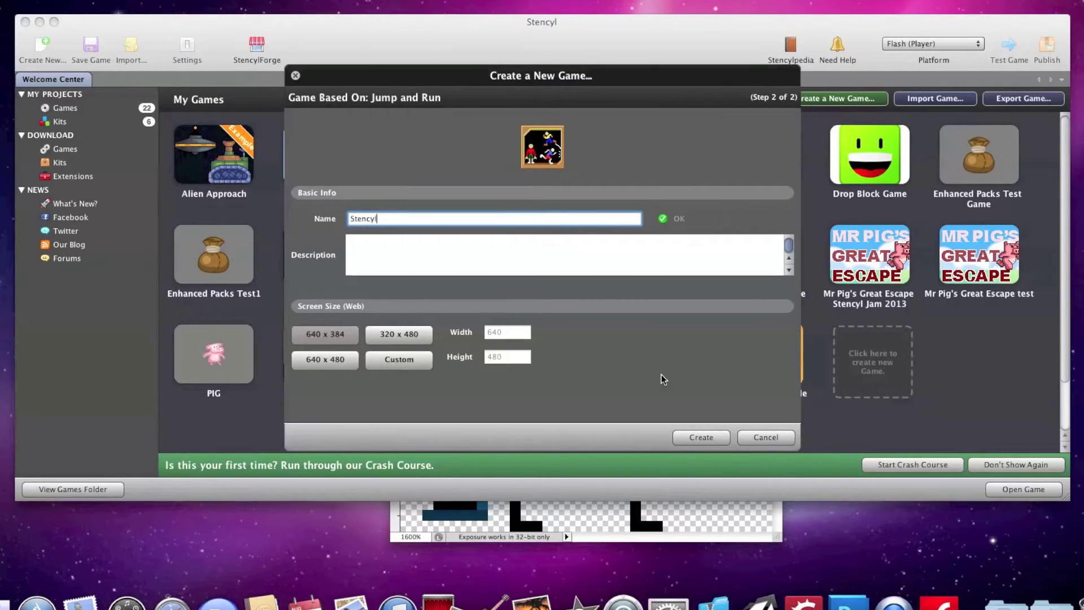
pyautogui.write(' Art Tutorial')
pyautogui.click(707, 439)
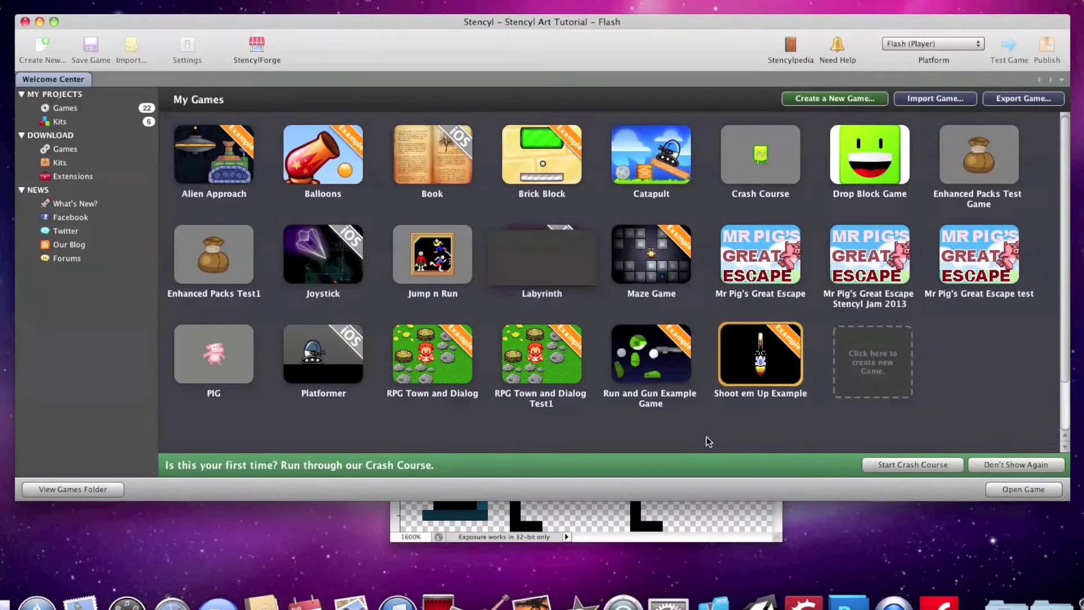
pyautogui.doubleClick(236, 167)
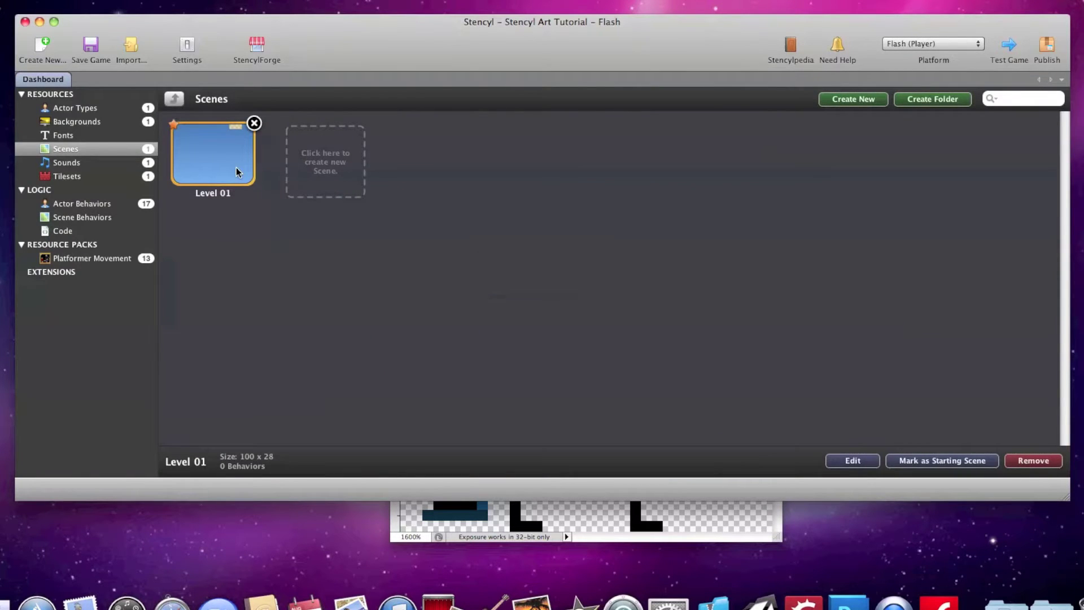
# - Open the Jumper actor and enlarge the window to show its full animation list
pyautogui.hscroll(-3, 272, 281)
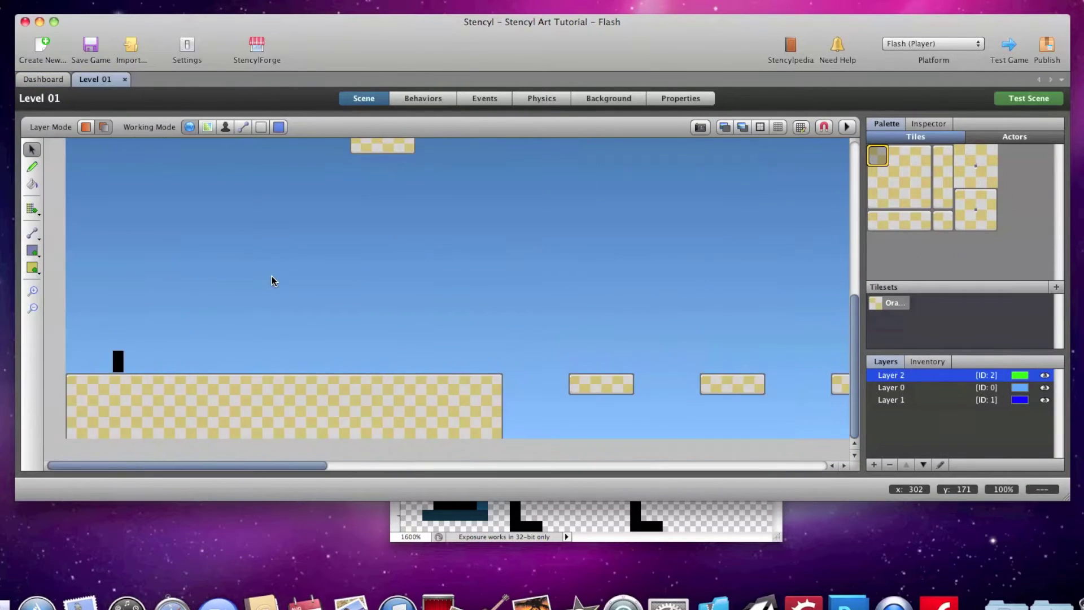
pyautogui.click(1015, 137)
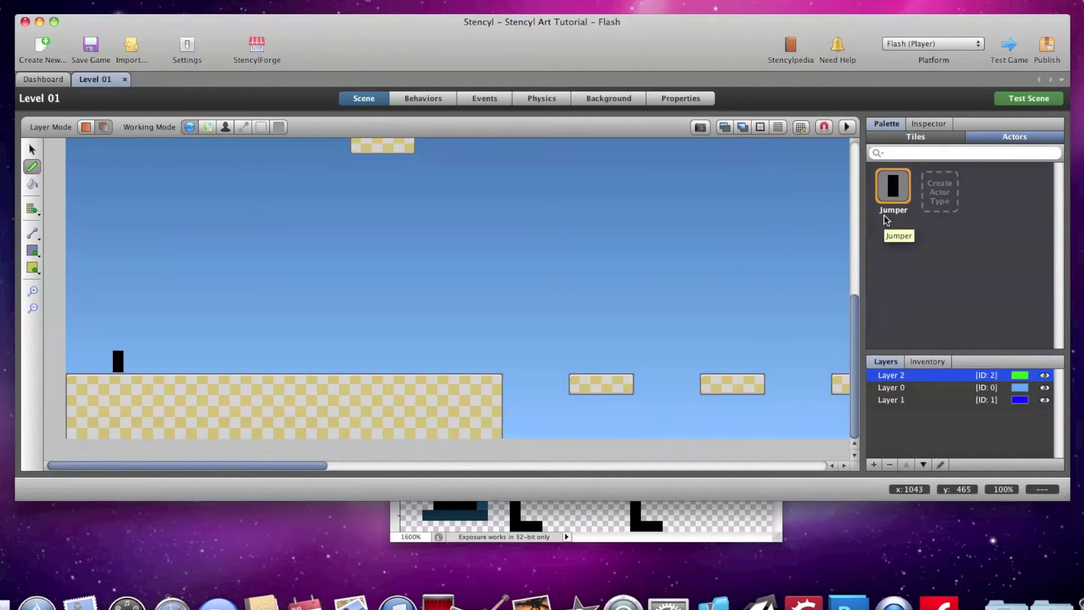
pyautogui.doubleClick(891, 190)
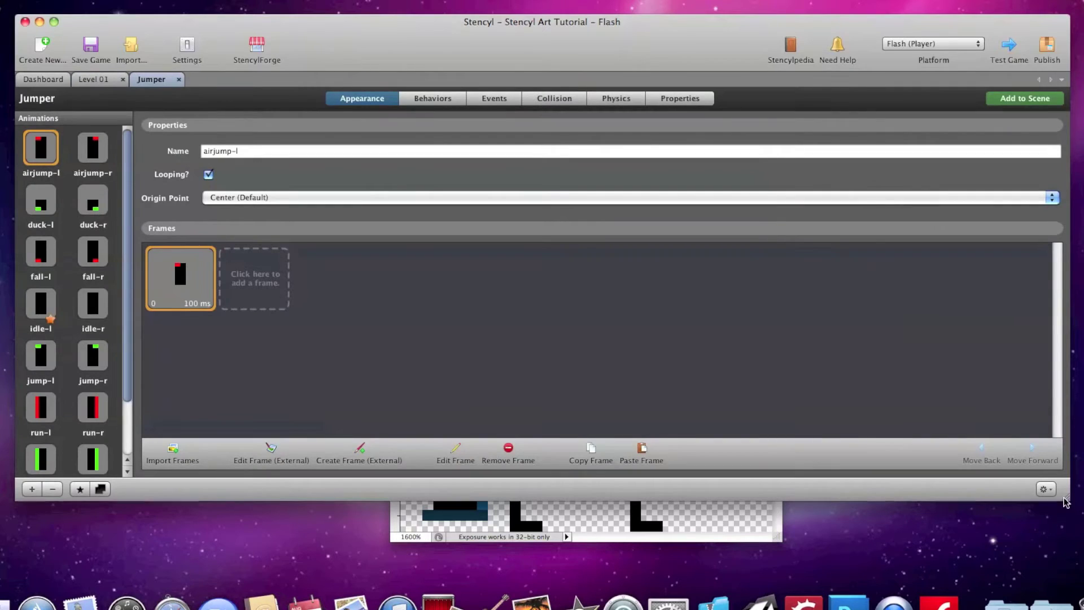
pyautogui.moveTo(1066, 501); pyautogui.dragTo(1083, 579)
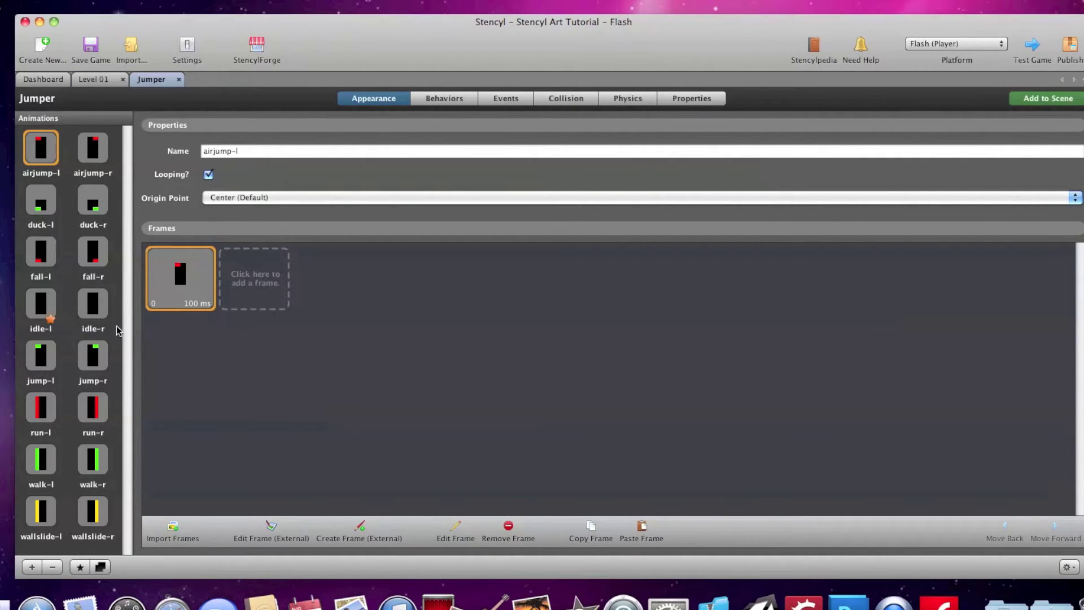
# - Add IdleRight1.png as a new frame to the idle-r animation
pyautogui.click(93, 304)
pyautogui.click(103, 362)
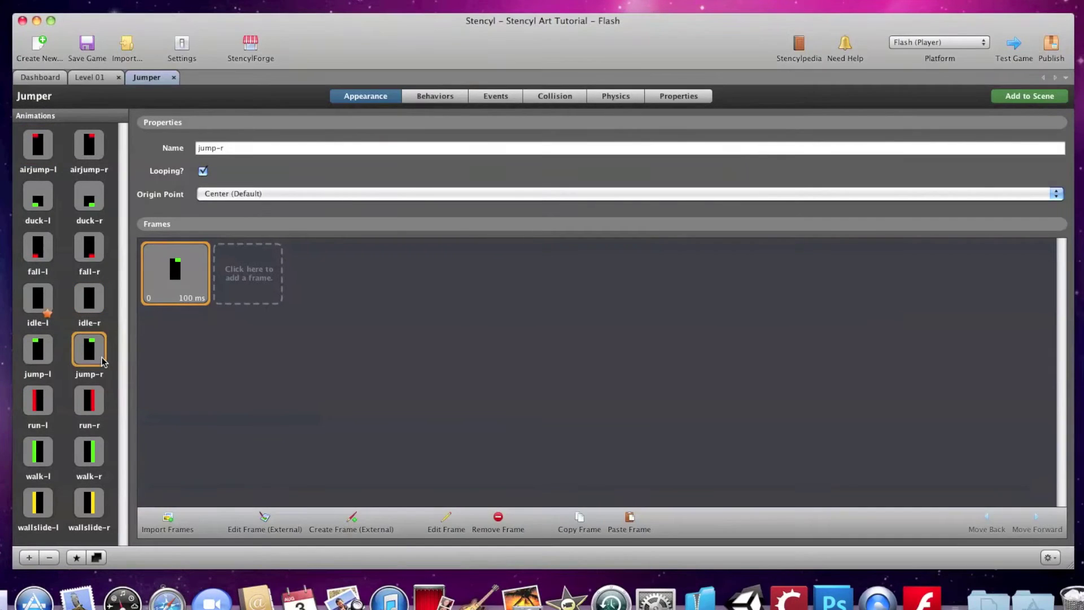
pyautogui.click(99, 307)
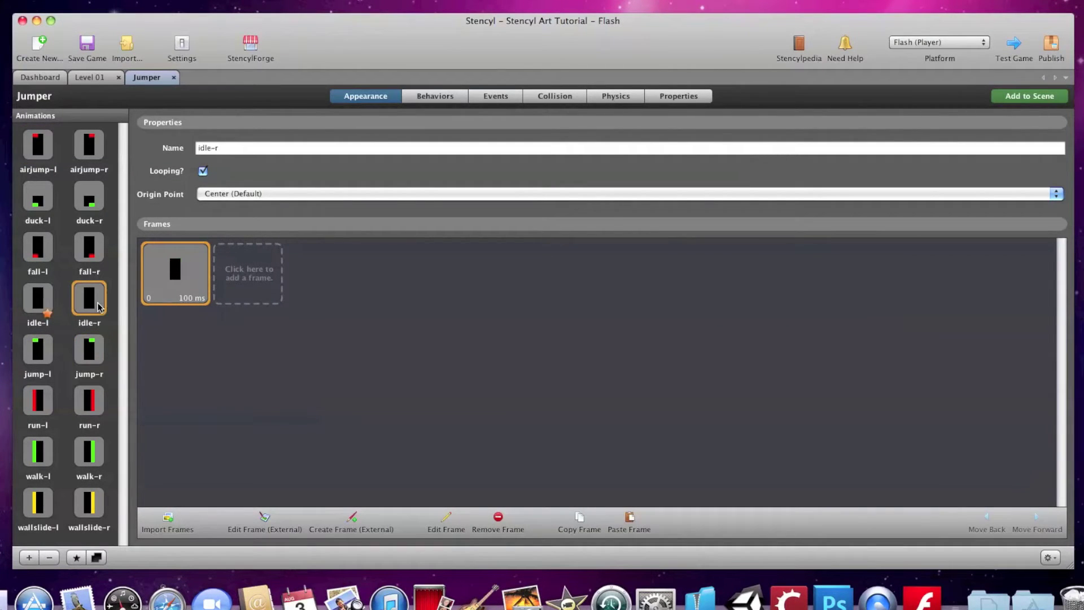
pyautogui.click(252, 294)
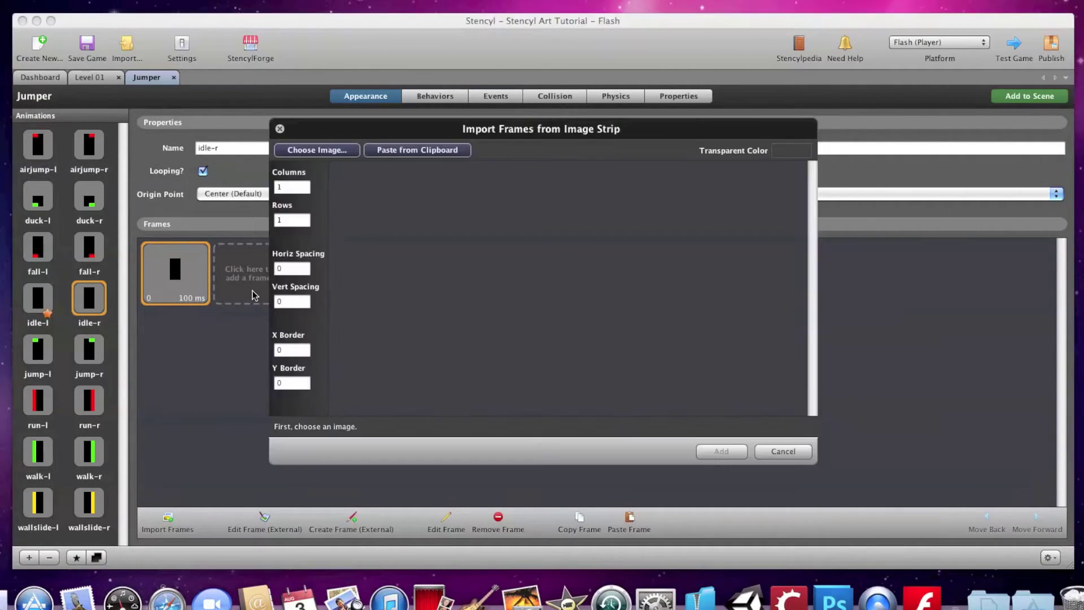
pyautogui.click(341, 153)
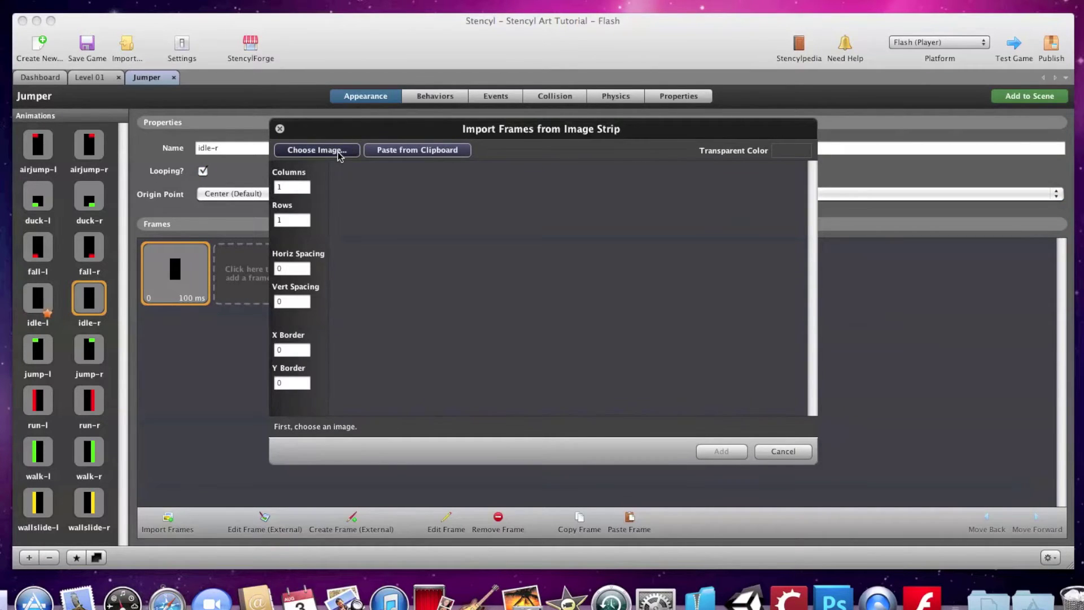
pyautogui.click(603, 225)
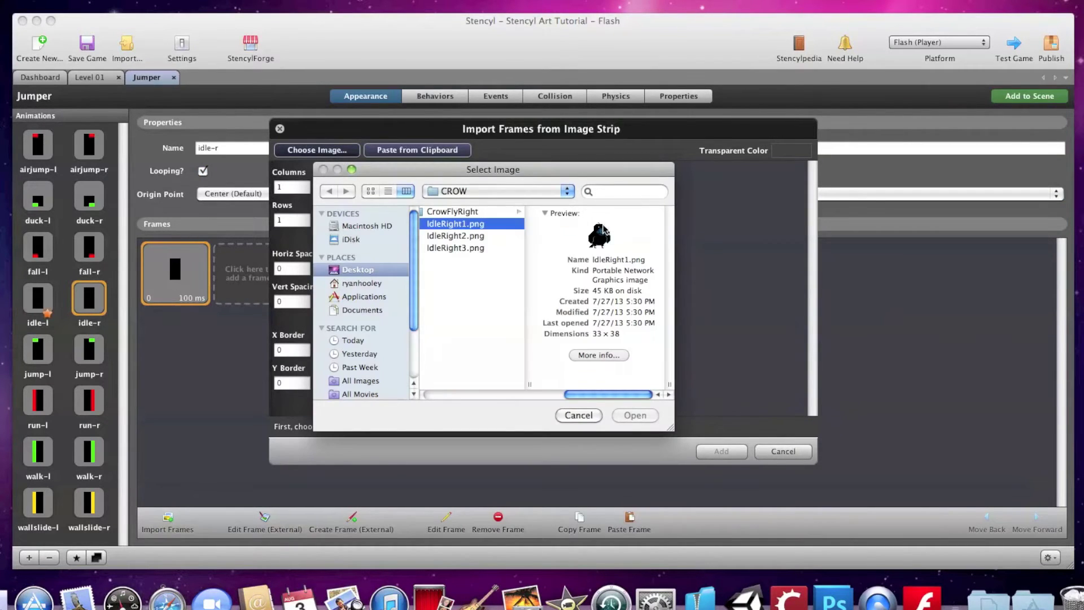
pyautogui.click(633, 416)
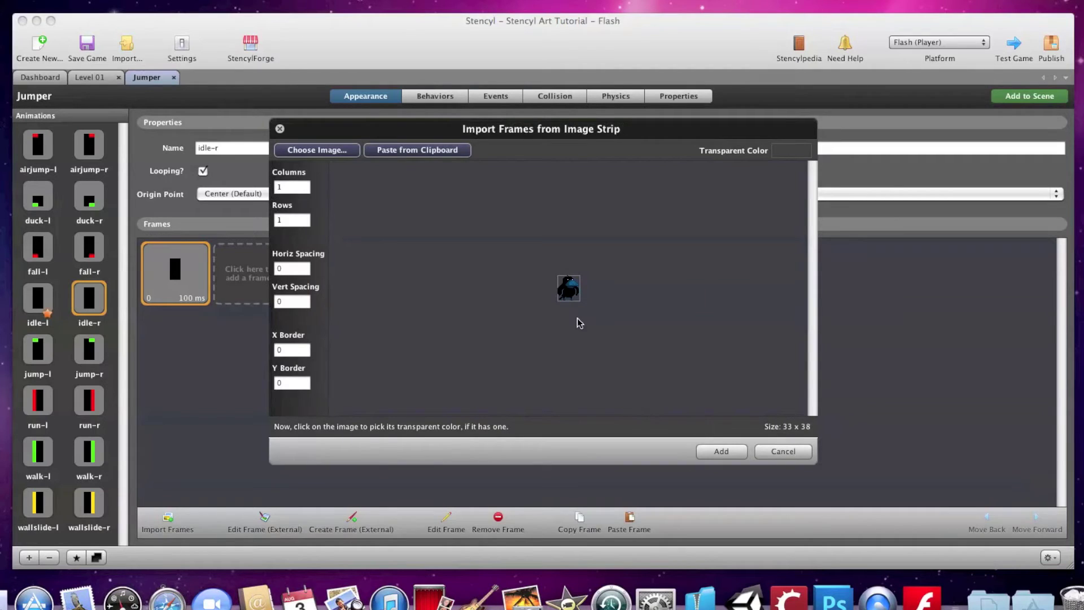
pyautogui.click(713, 452)
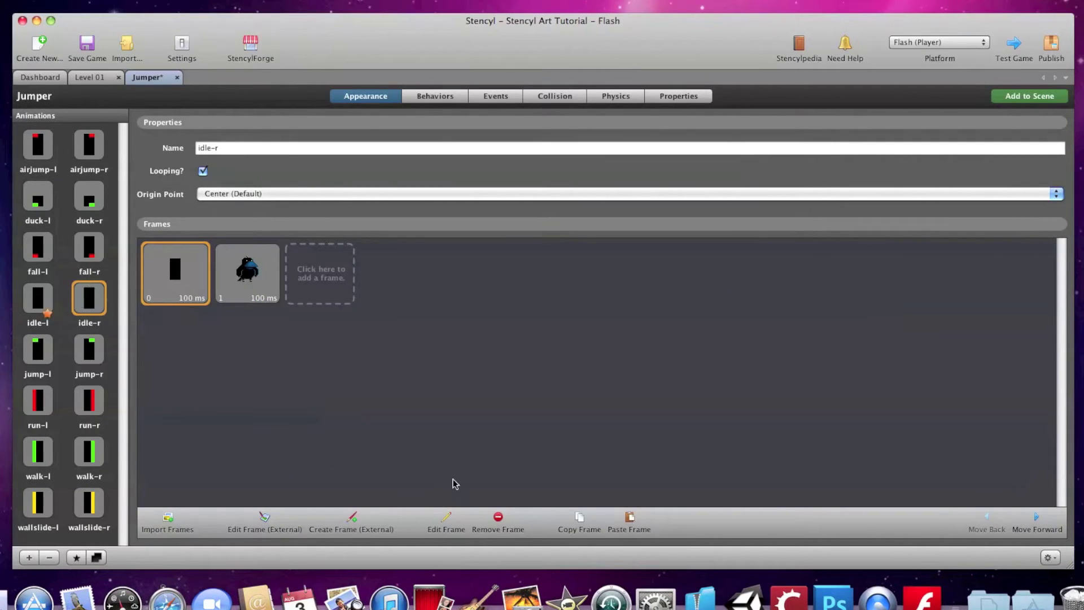
# - Remove the old placeholder frame 0 from idle-r
pyautogui.click(498, 518)
pyautogui.click(680, 341)
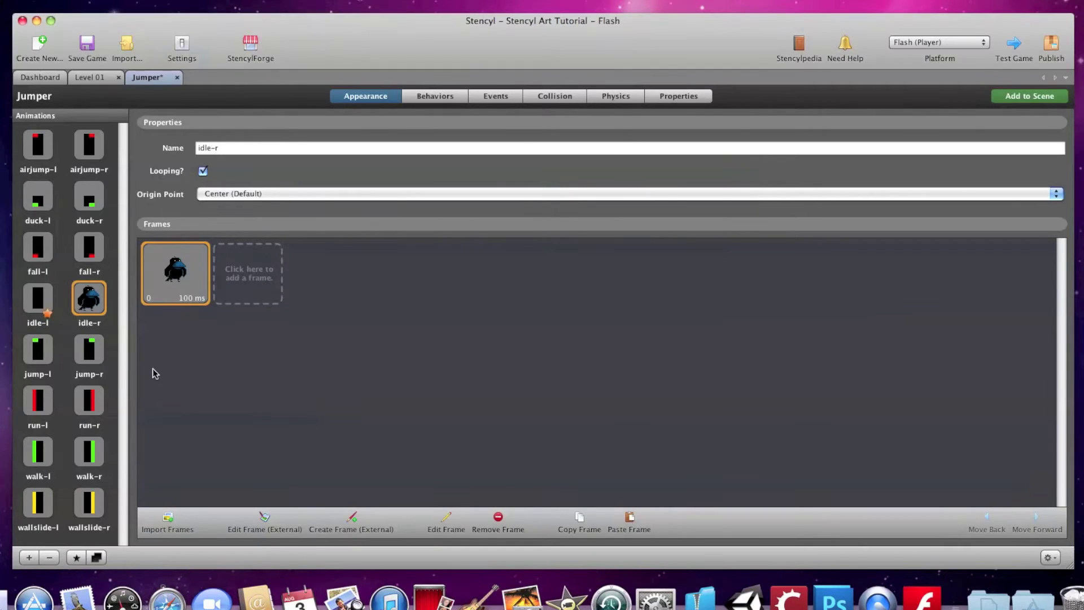
pyautogui.click(562, 101)
# - Shift the idle-r animation's collision box 1 px to the left
pyautogui.click(91, 300)
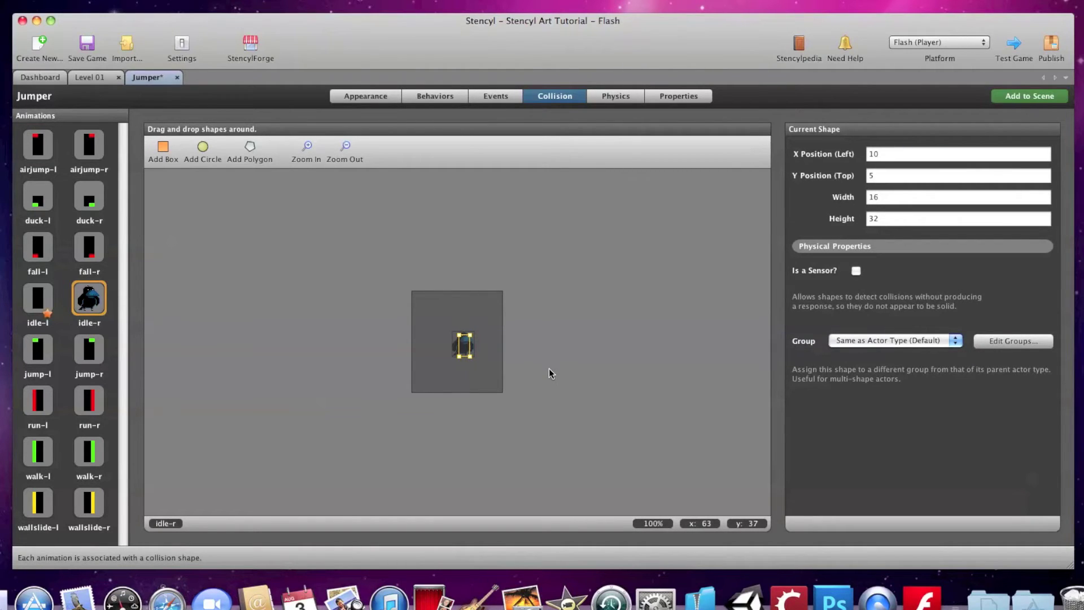
pyautogui.press('Left')
pyautogui.click(367, 96)
# - Add the Jumper to the Level 01 scene and test-run it
pyautogui.click(1029, 96)
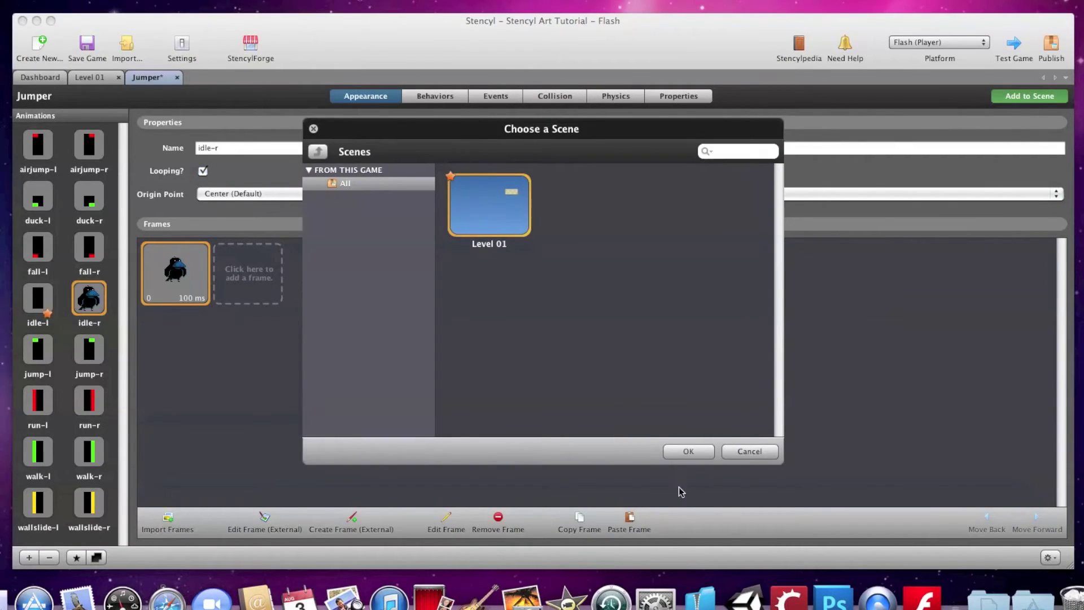
pyautogui.click(687, 451)
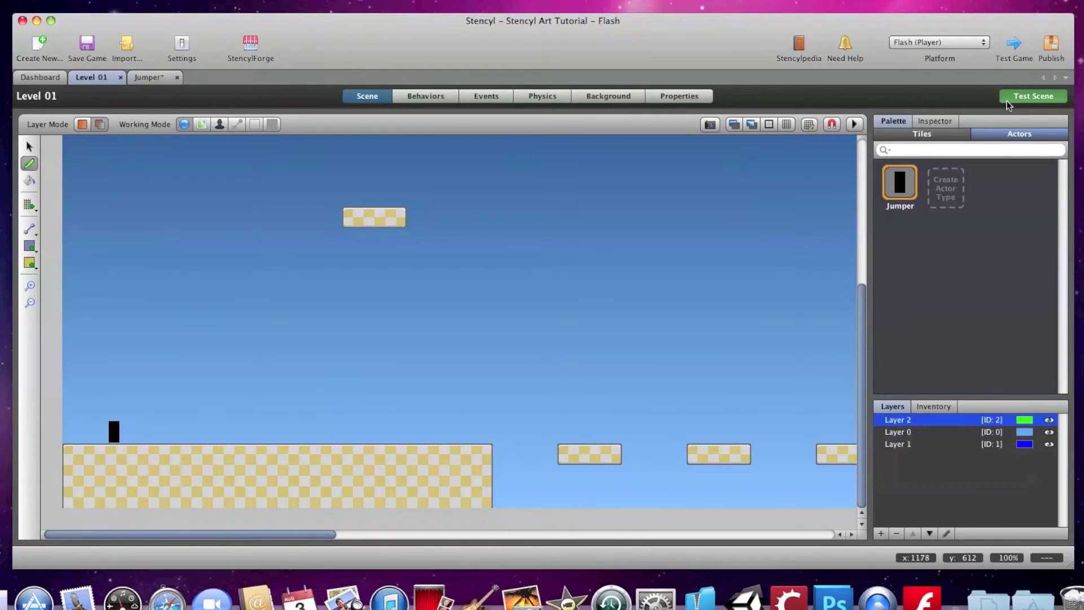
pyautogui.click(1009, 100)
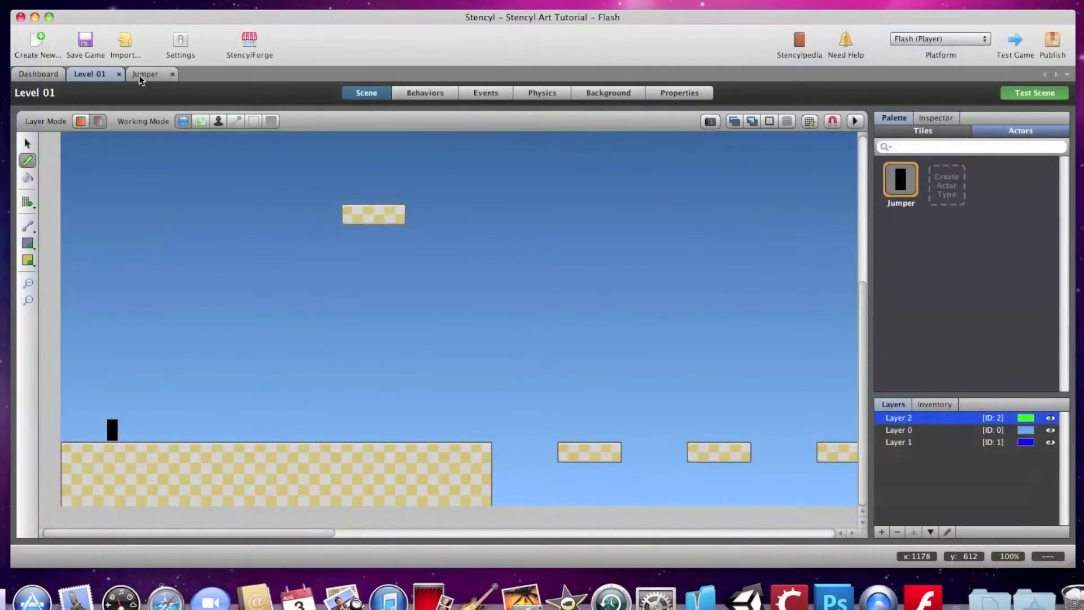
pyautogui.click(139, 76)
# - Add IdleRight2.png and IdleRight3.png as idle-r's second and third frames
pyautogui.click(249, 273)
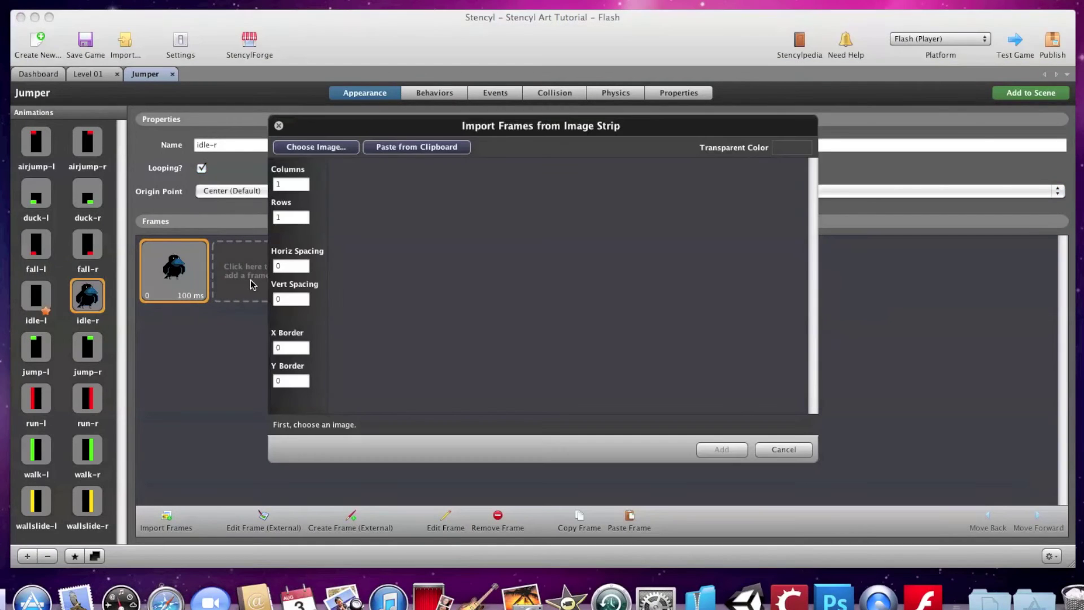
pyautogui.click(321, 148)
pyautogui.click(600, 244)
pyautogui.click(633, 414)
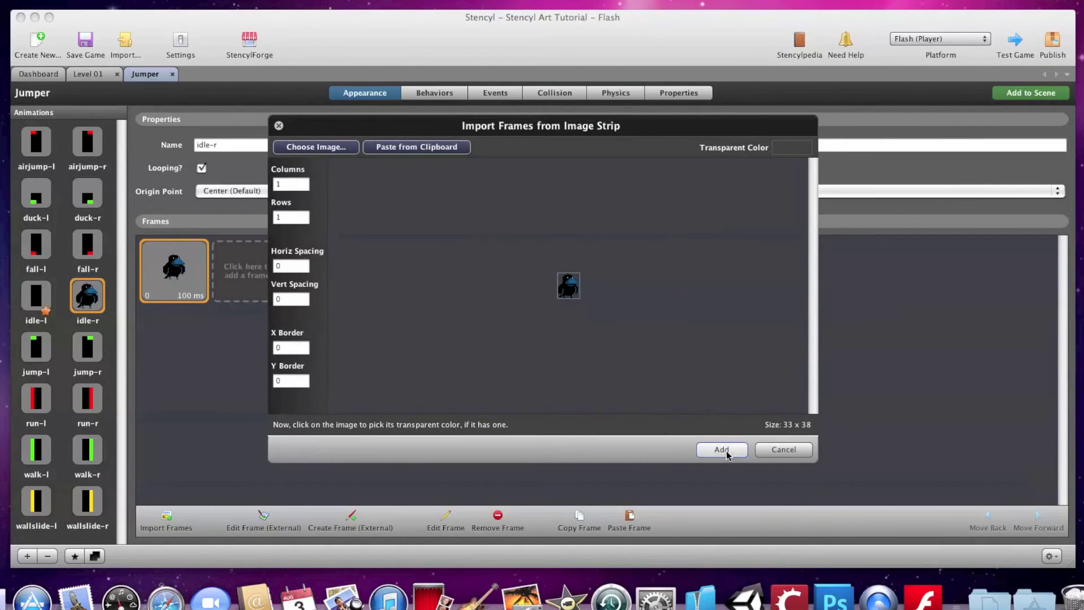
pyautogui.click(723, 450)
pyautogui.click(339, 270)
pyautogui.click(339, 148)
pyautogui.click(599, 246)
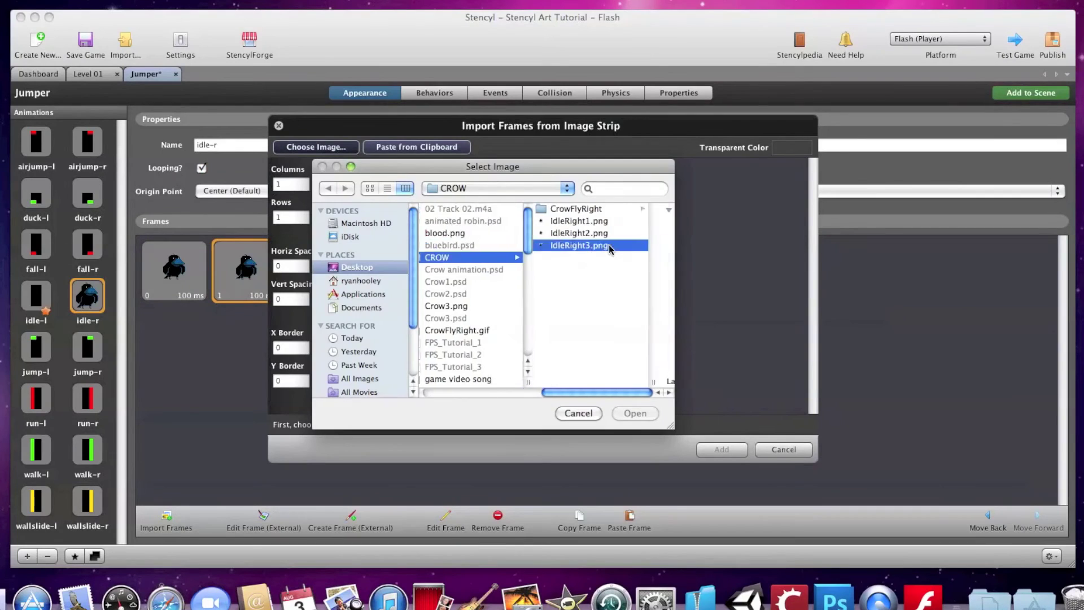
pyautogui.click(633, 413)
pyautogui.click(720, 448)
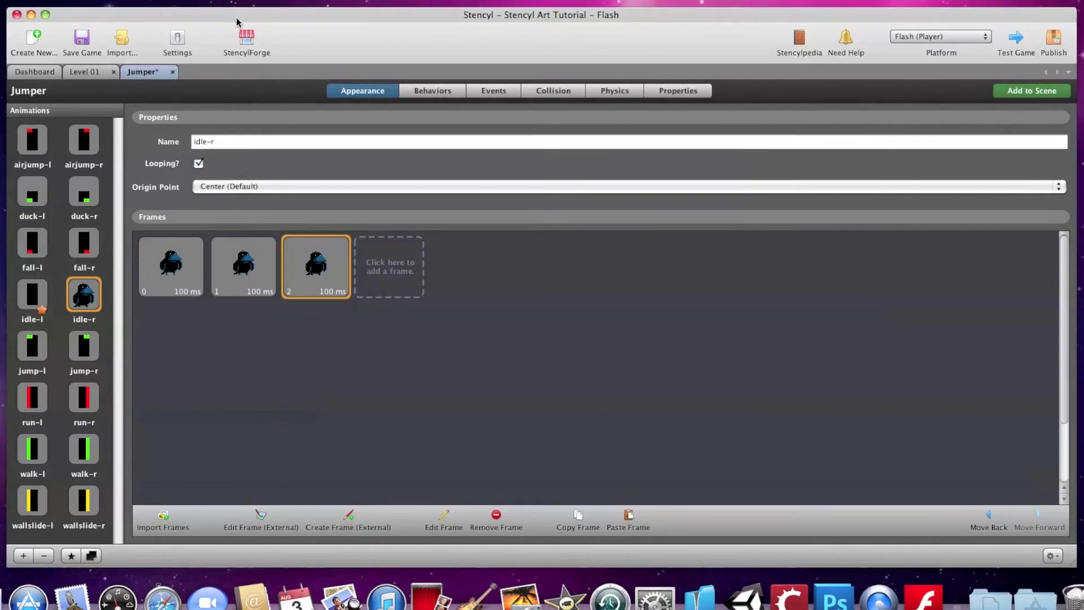
# - Add IdleRight2.png again as the fourth frame, then test-run Level 01
pyautogui.click(393, 284)
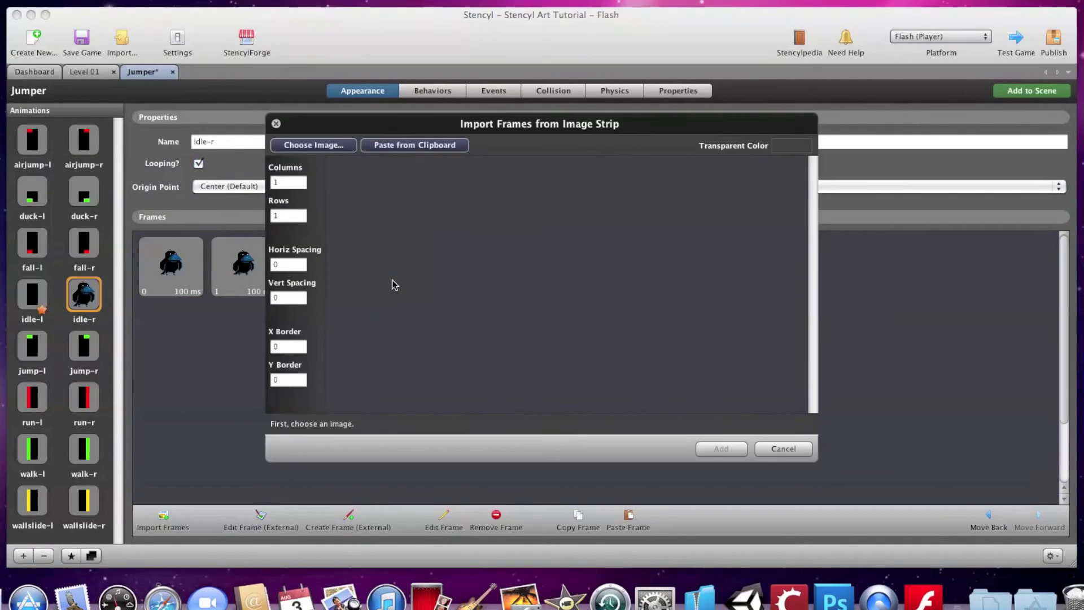
pyautogui.click(320, 146)
pyautogui.click(593, 231)
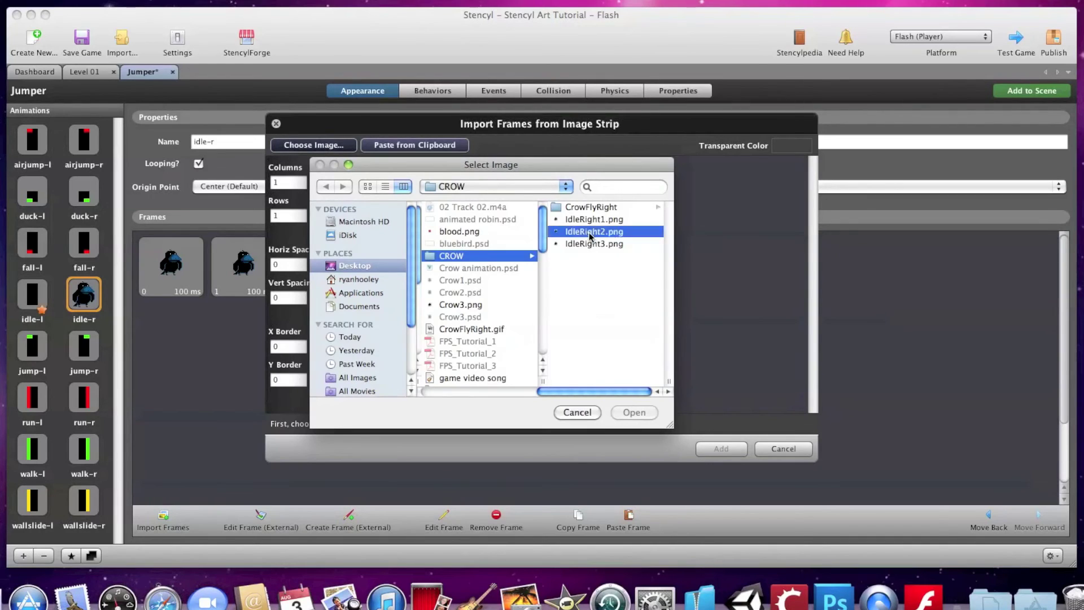
pyautogui.click(634, 412)
pyautogui.click(721, 448)
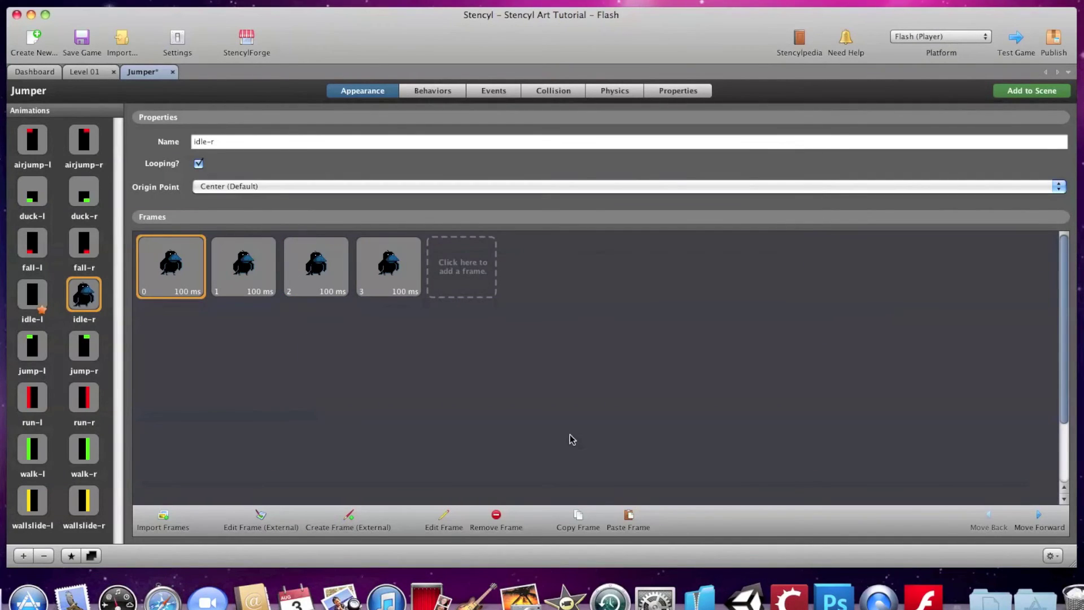
pyautogui.click(85, 71)
pyautogui.click(1033, 90)
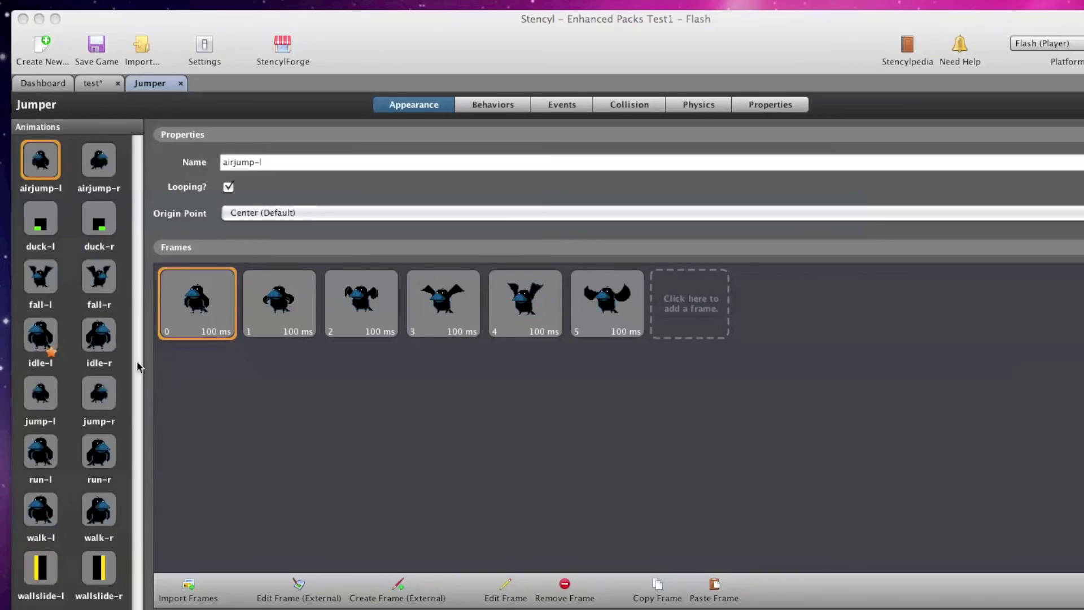
# - Inspect the crow jump-r animation in Enhanced Packs Test1's Jumper actor
pyautogui.click(102, 395)
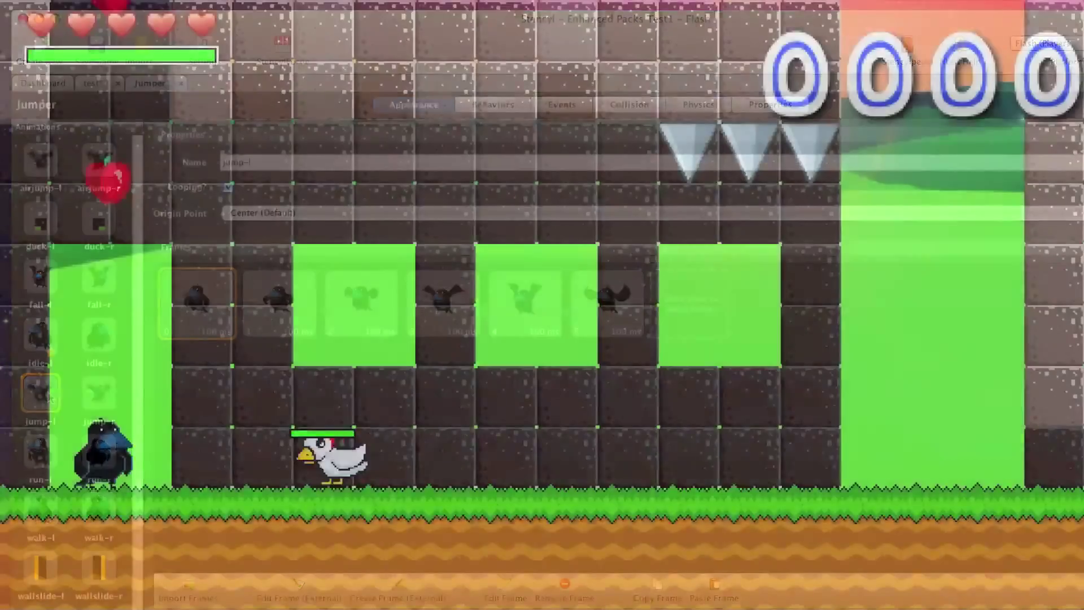